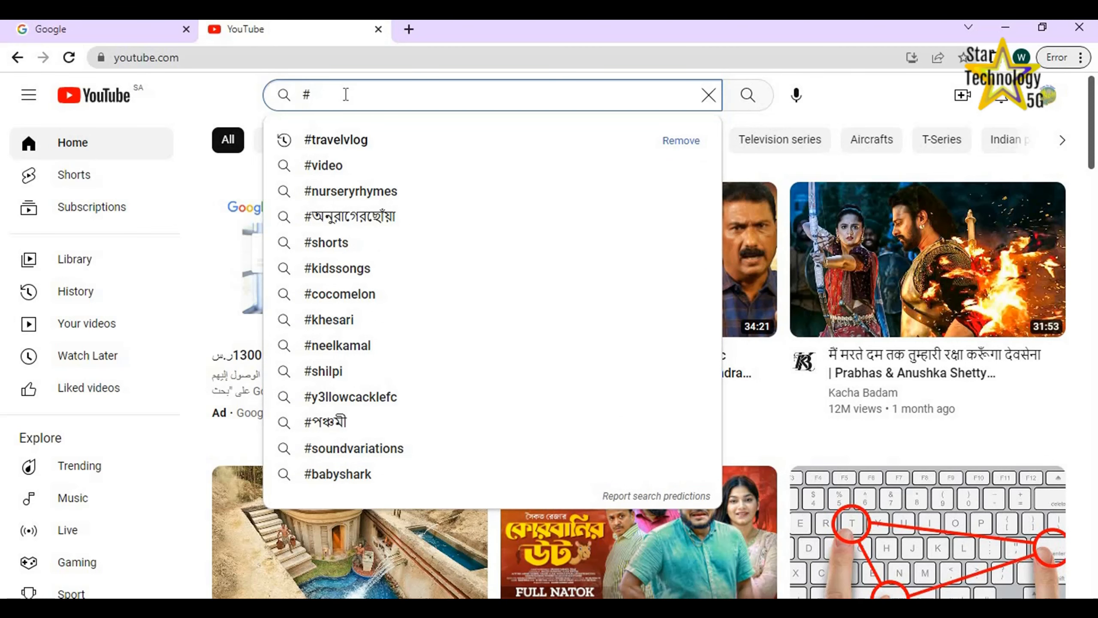
- Search YouTube for #travelvlog and open the hashtag's own page
{"action": "type", "text": "travelvlog"}
{"action": "key", "text": "Return"}
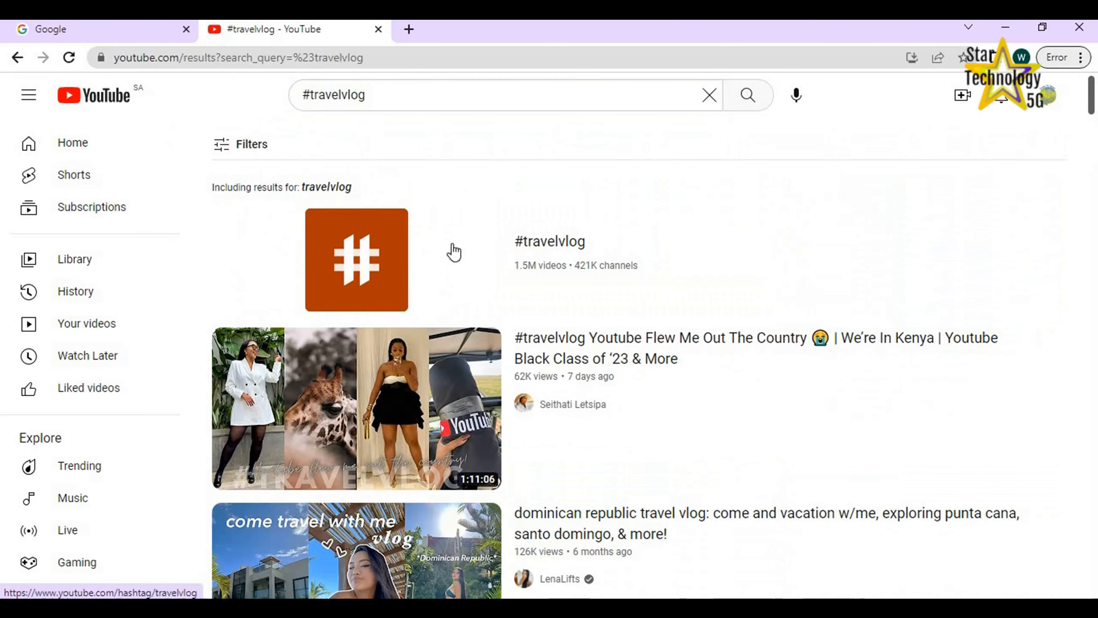
{"action": "left_click", "coordinate": [538, 246]}
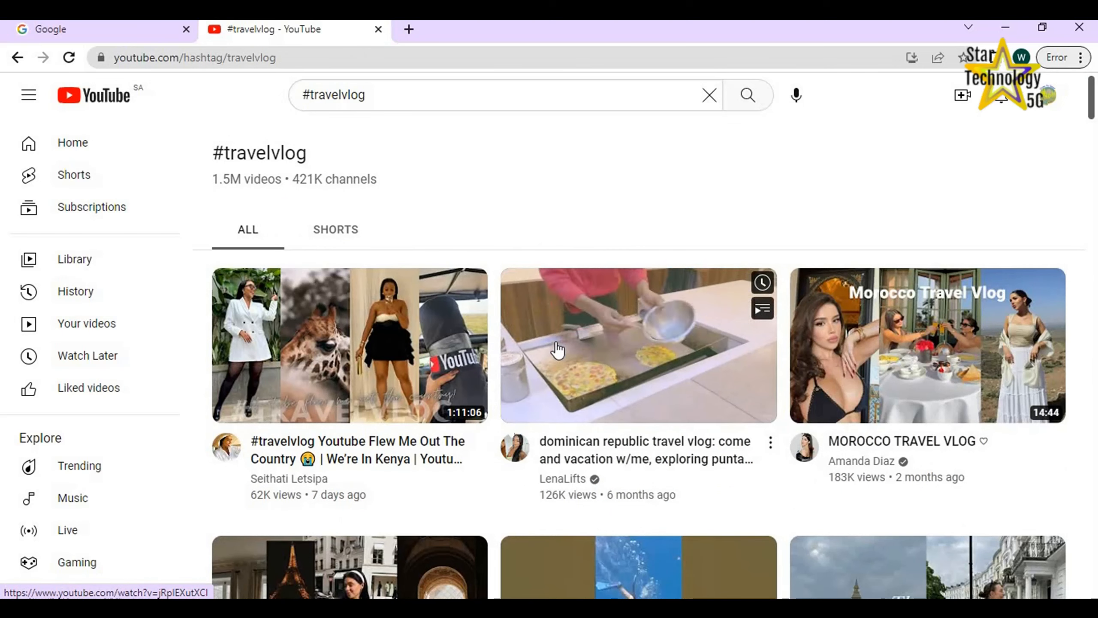
- Look through the videos listed on the #travelvlog hashtag page
{"action": "scroll", "coordinate": [557, 349], "scroll_direction": "down", "scroll_amount": 2}
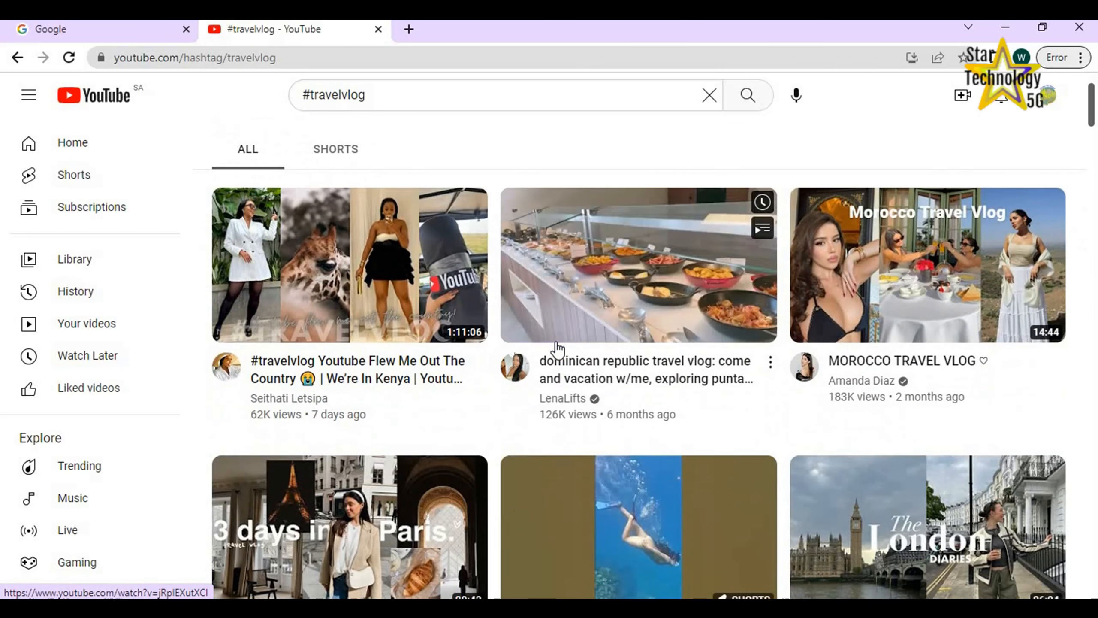
{"action": "scroll", "coordinate": [558, 350], "scroll_direction": "down", "scroll_amount": 2}
{"action": "scroll", "coordinate": [558, 349], "scroll_direction": "down", "scroll_amount": 4}
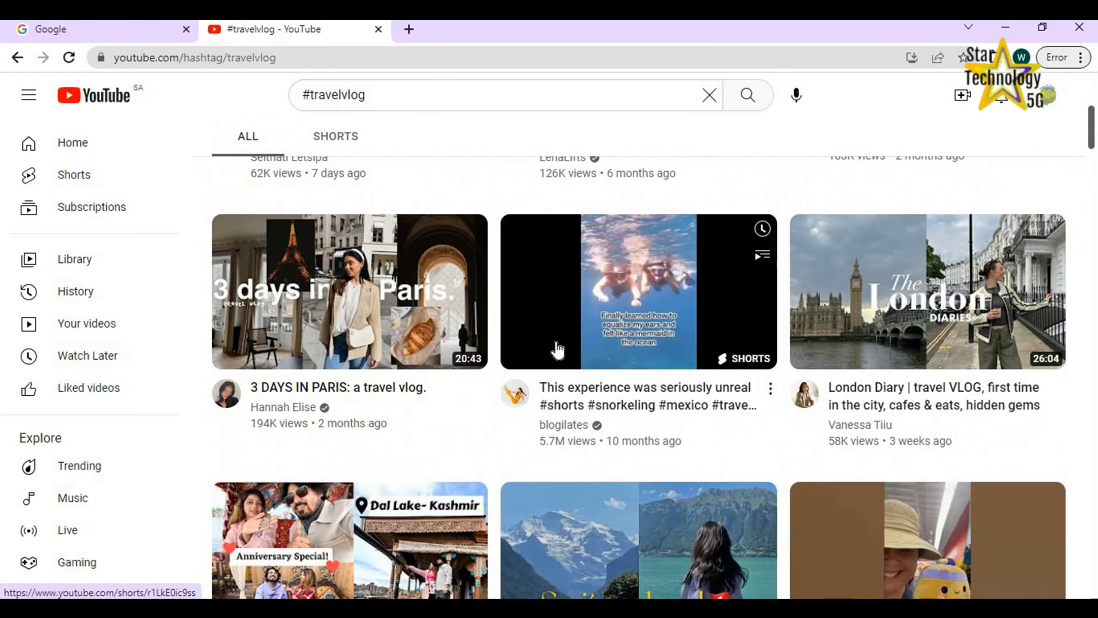
{"action": "scroll", "coordinate": [558, 350], "scroll_direction": "down", "scroll_amount": 13}
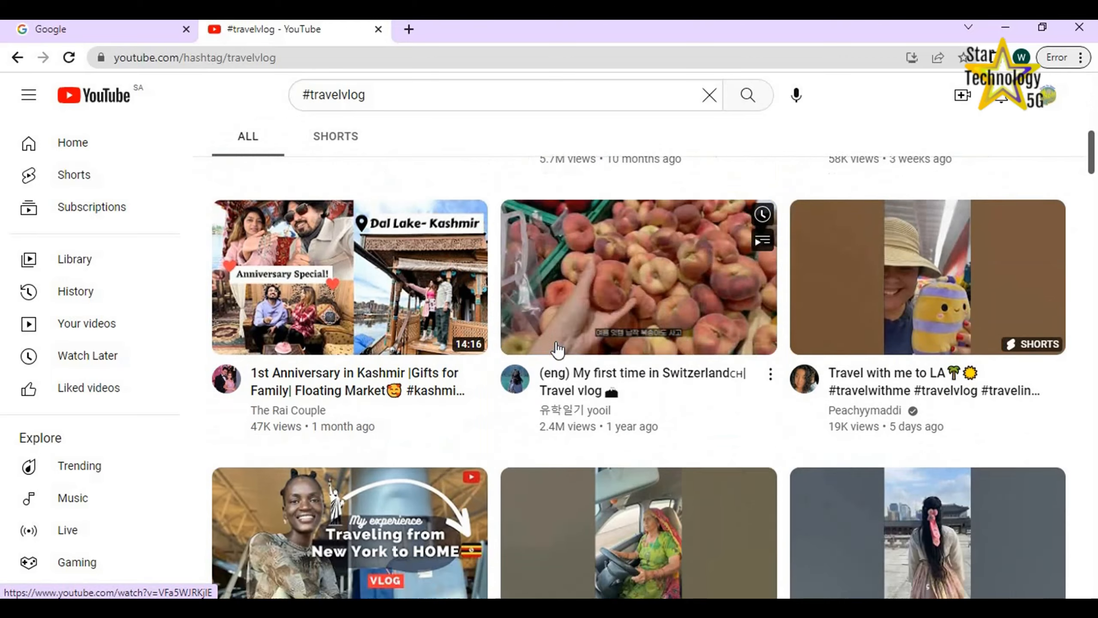
{"action": "scroll", "coordinate": [558, 350], "scroll_direction": "down", "scroll_amount": 6}
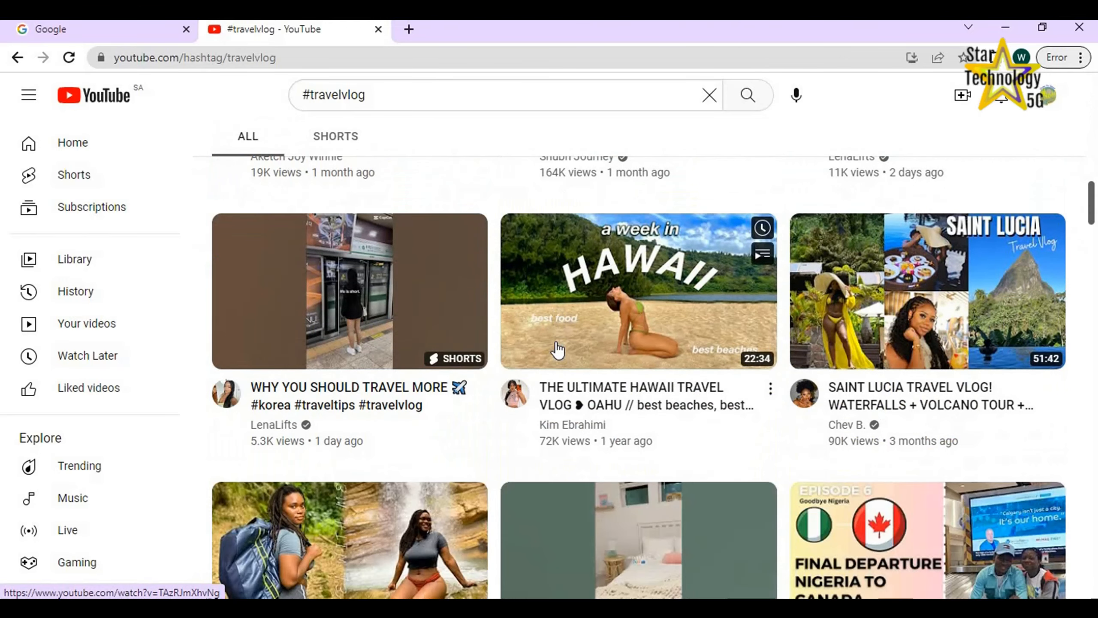
{"action": "scroll", "coordinate": [558, 350], "scroll_direction": "up", "scroll_amount": 6}
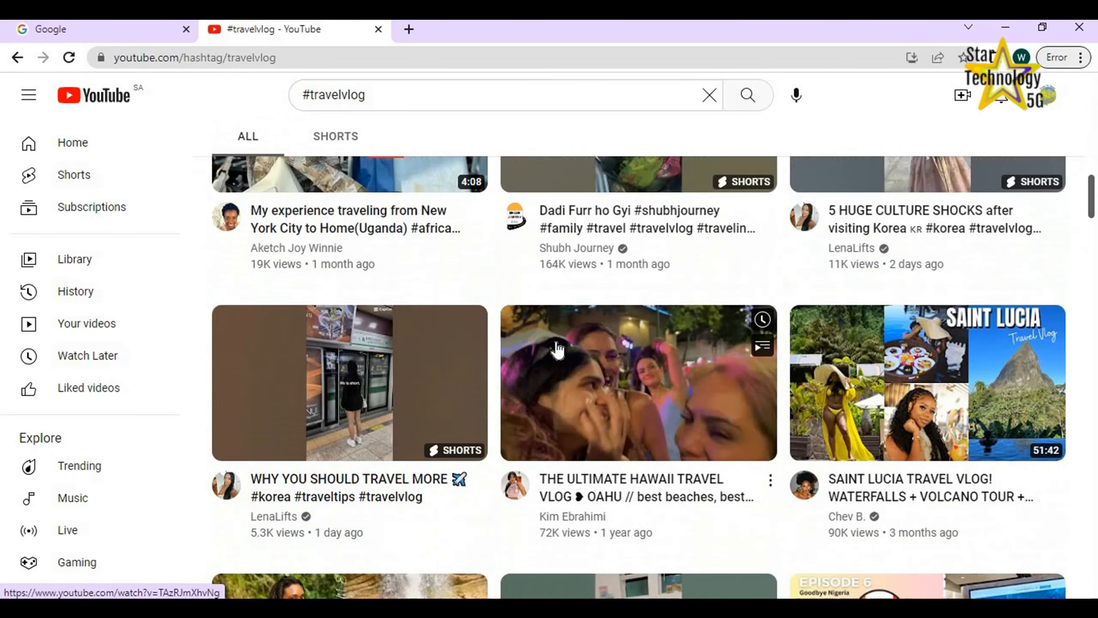
{"action": "scroll", "coordinate": [558, 348], "scroll_direction": "up", "scroll_amount": 20}
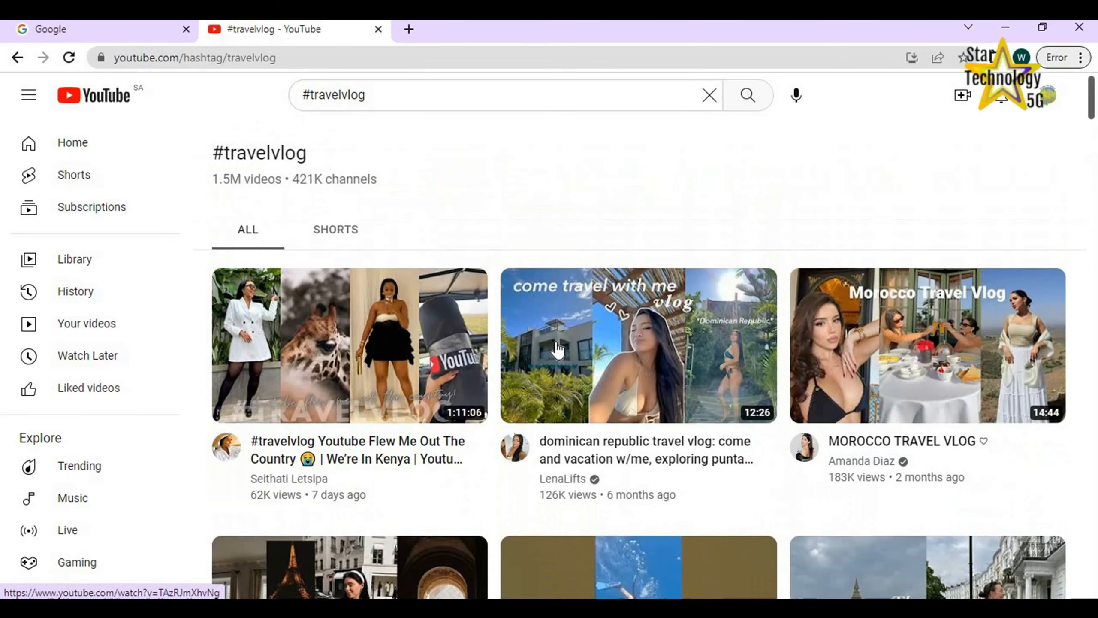
{"action": "mouse_move", "coordinate": [556, 357]}
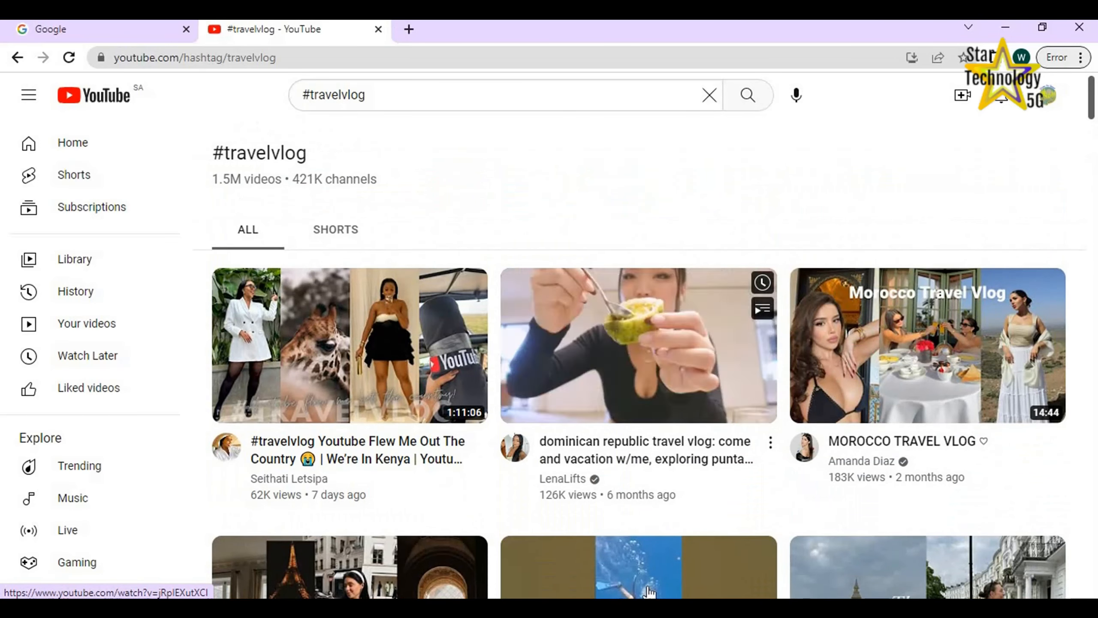
{"action": "mouse_move", "coordinate": [853, 465]}
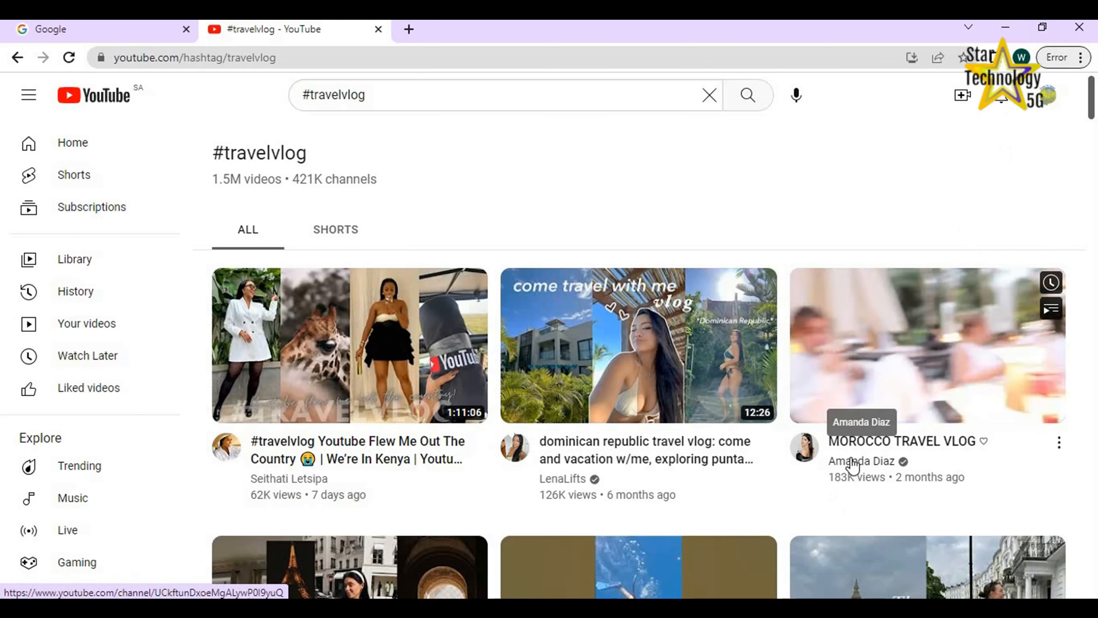
- Switch to YouTube Studio and upload the video file "Arang Cable Car Neelam Valley Azad Kashmir" from the Desktop
{"action": "left_click", "coordinate": [1047, 104]}
{"action": "left_click", "coordinate": [892, 231]}
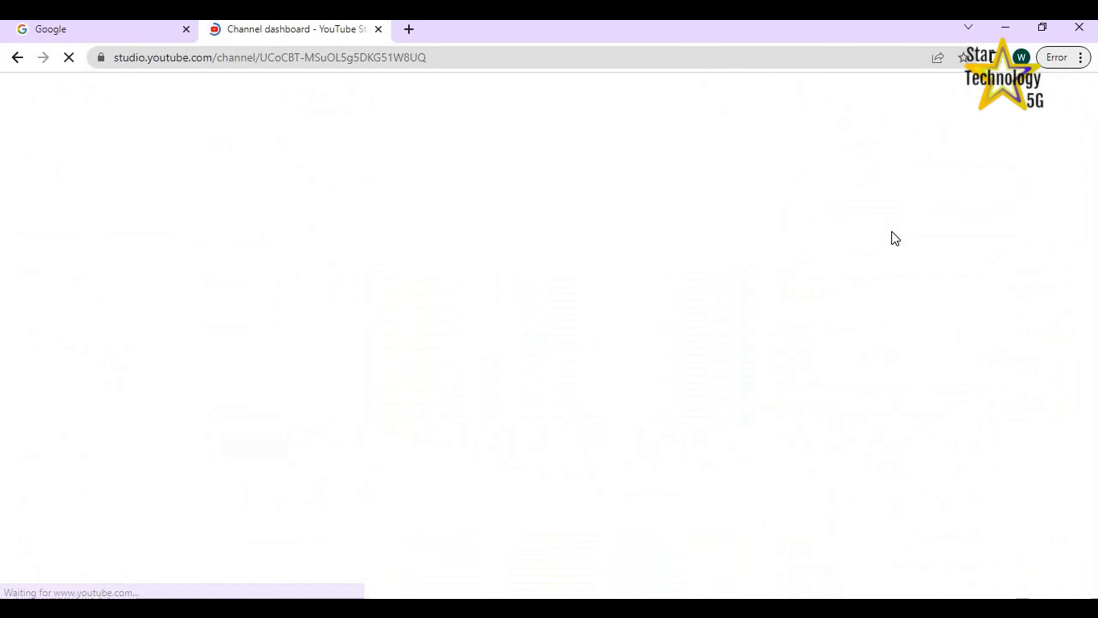
{"action": "left_click", "coordinate": [1004, 156]}
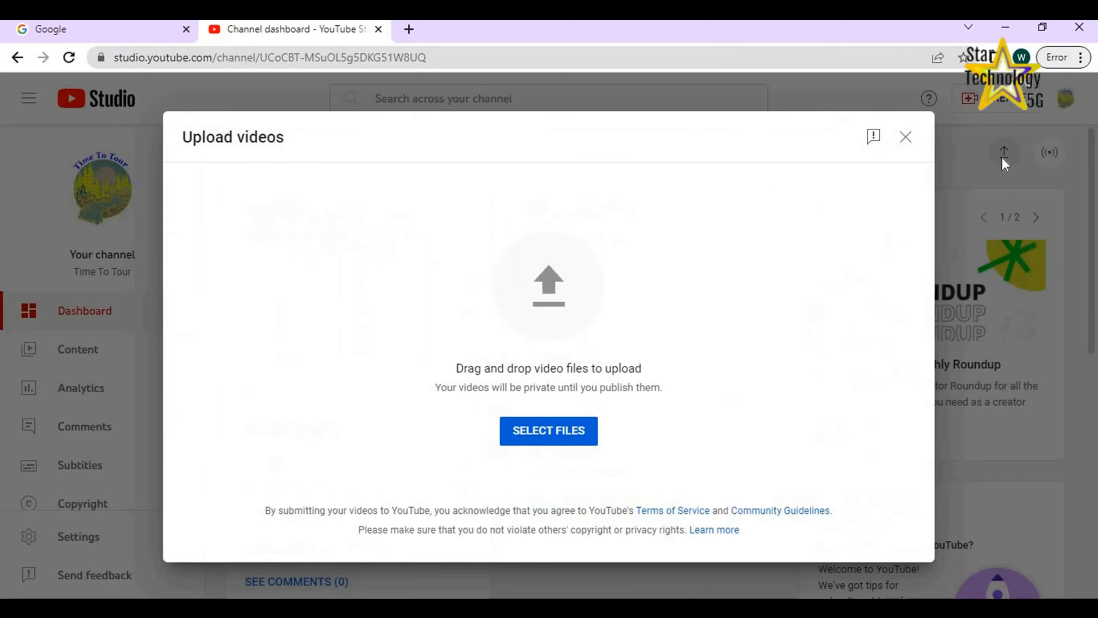
{"action": "left_click", "coordinate": [548, 431]}
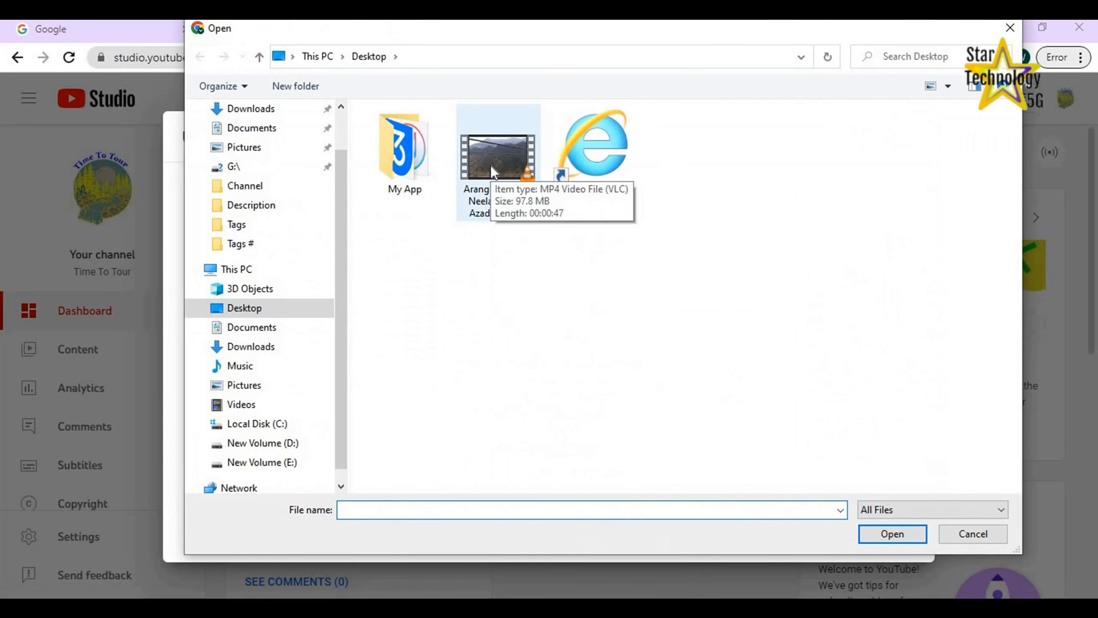
{"action": "left_click", "coordinate": [491, 164]}
{"action": "left_click", "coordinate": [865, 532]}
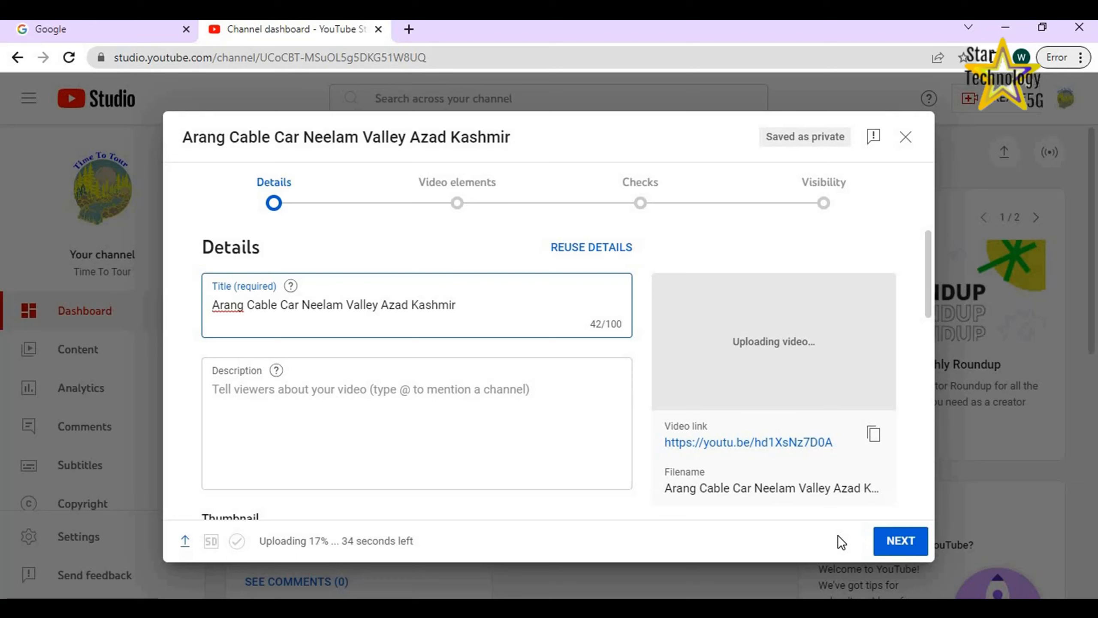
- Fill in the video description with a text about the Arang Cable Car (box lift) trip to the top of Arang Mountain, recommending a visit
{"action": "left_click_drag", "start_coordinate": [217, 311], "coordinate": [510, 322]}
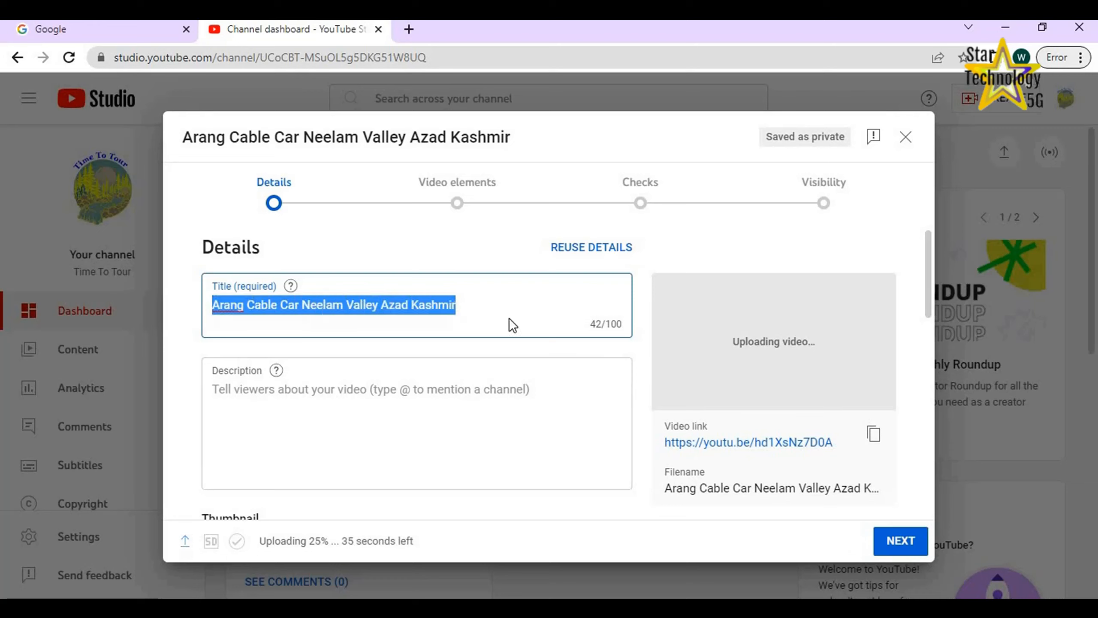
{"action": "left_click", "coordinate": [228, 387]}
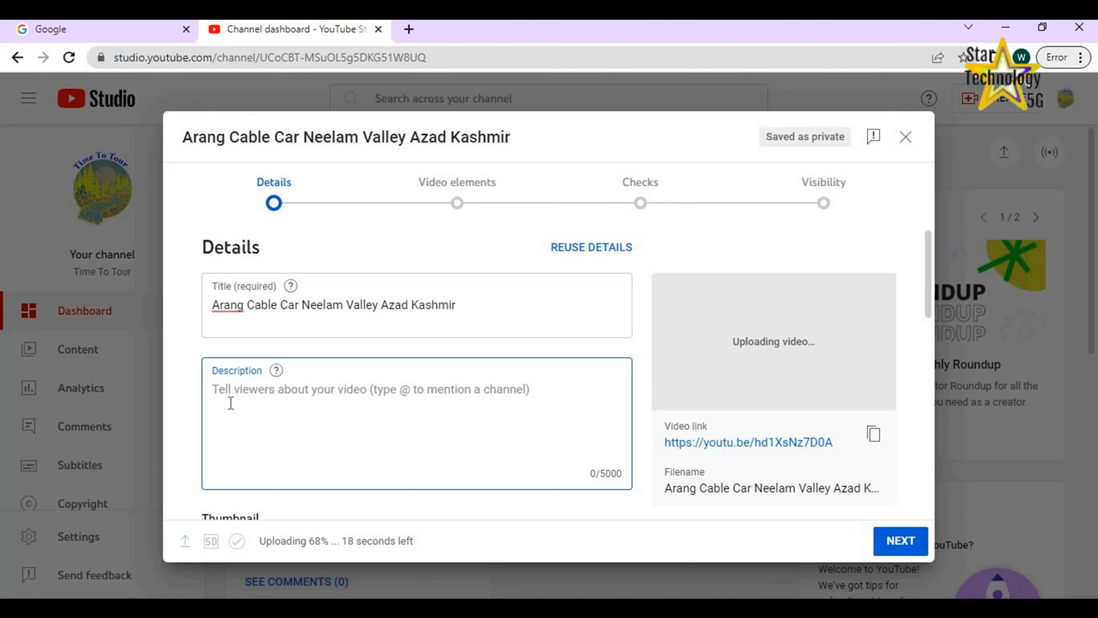
{"action": "type", "text": "In this video, I will show you the Arang Cable Car (box lift) that traveled from the base to the top of the Arang Mountain. That was the most amazing trip of my life. I really enjoyed that trip. If you ever visit Azad Kashmir, you should visit Arang at least once."}
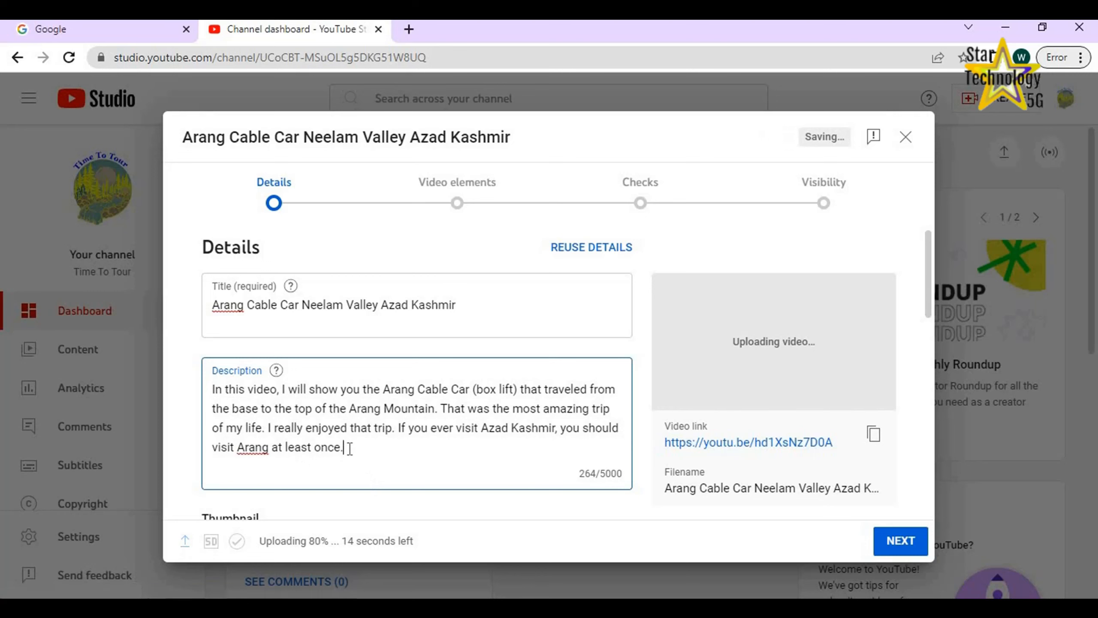
{"action": "key", "text": "Return"}
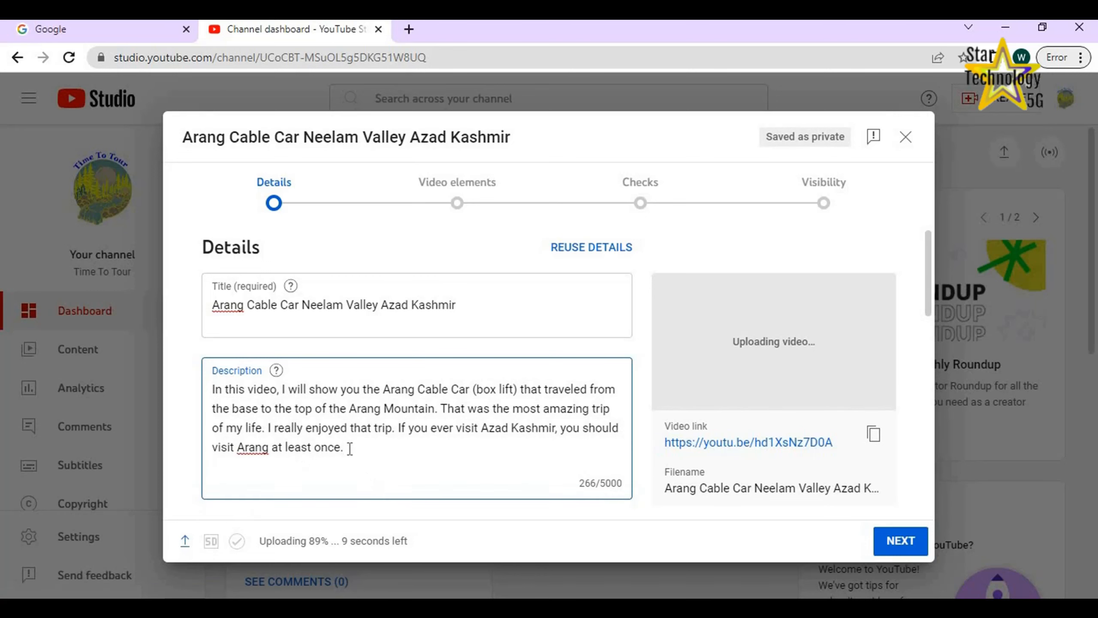
- Add the suggested hashtag #kashmir on a separate line below the description text
{"action": "left_click_drag", "start_coordinate": [930, 300], "coordinate": [930, 343]}
{"action": "left_click", "coordinate": [223, 362]}
{"action": "key", "text": "Return"}
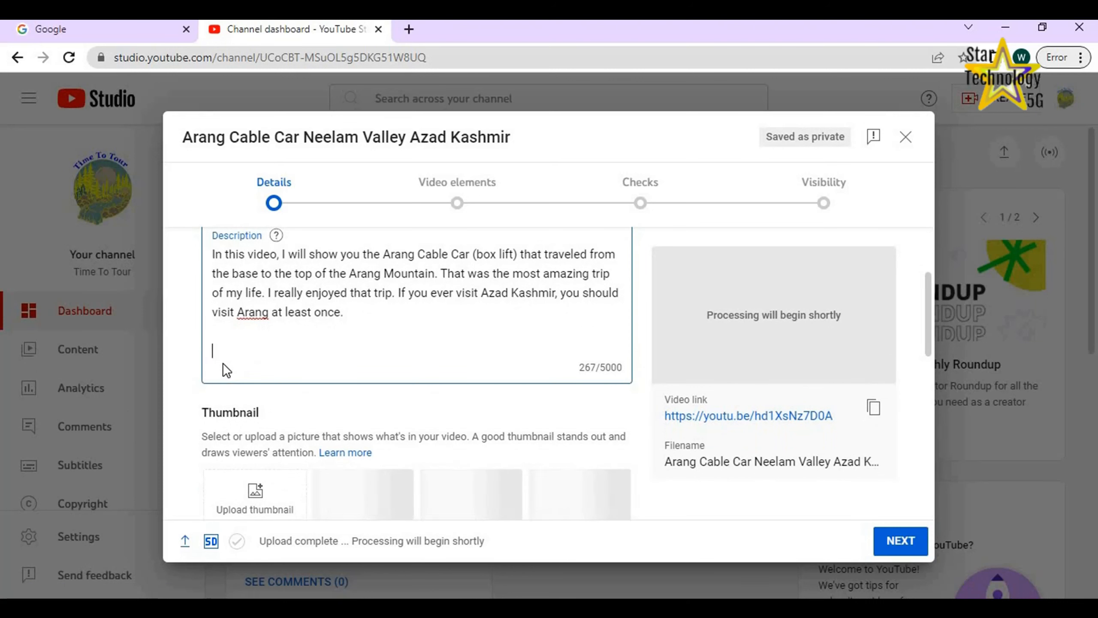
{"action": "type", "text": "#"}
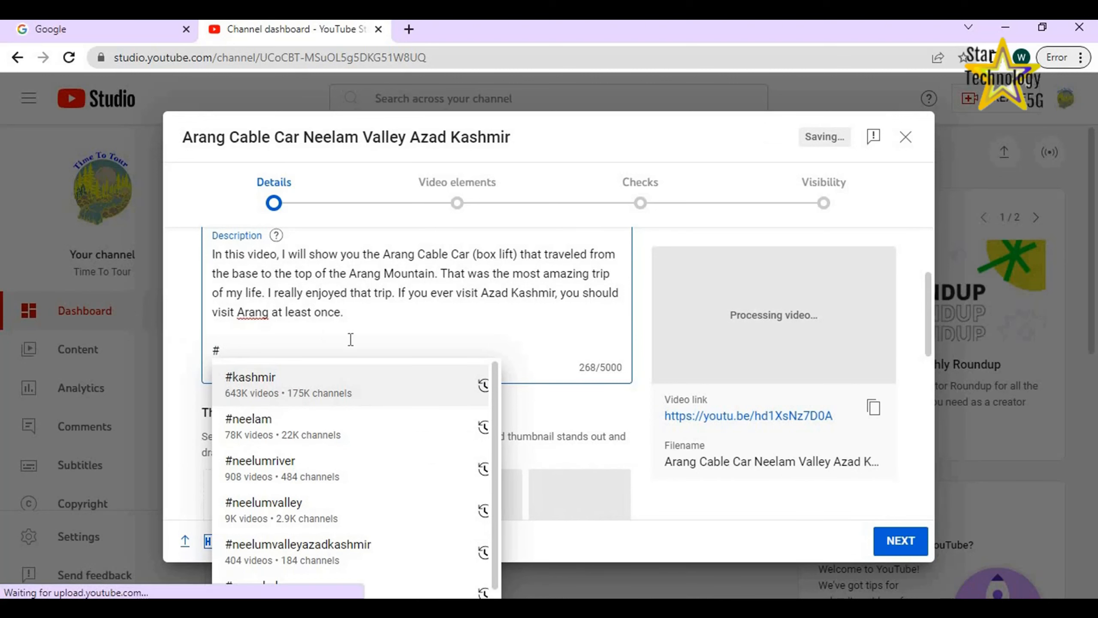
{"action": "scroll", "coordinate": [350, 339], "scroll_direction": "up", "scroll_amount": 3}
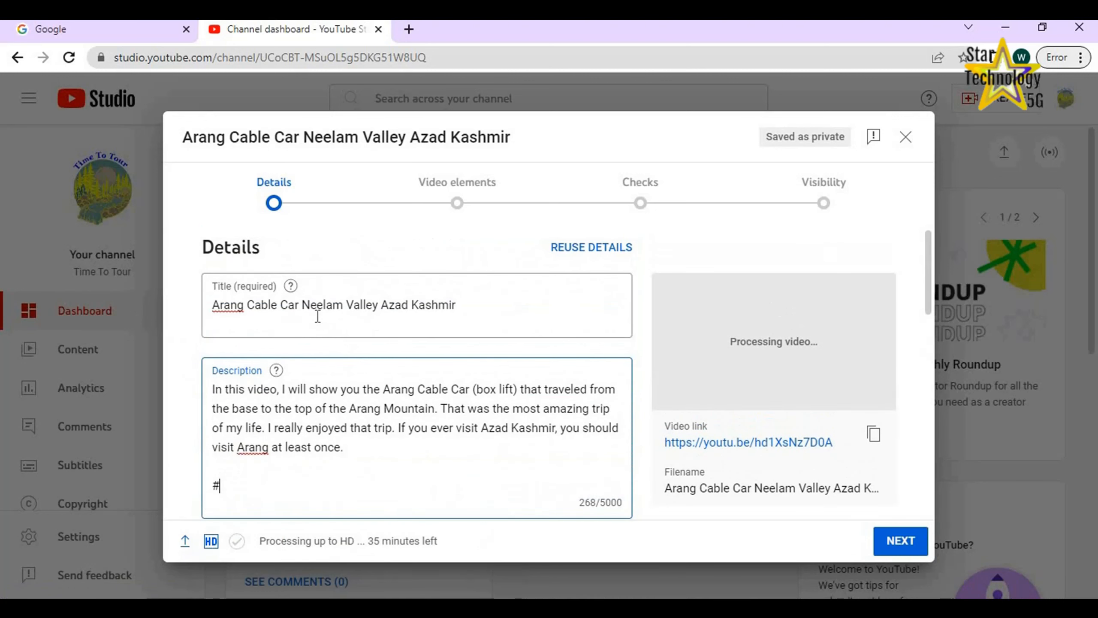
{"action": "left_click", "coordinate": [473, 304]}
{"action": "left_click", "coordinate": [230, 487]}
{"action": "scroll", "coordinate": [253, 468], "scroll_direction": "down", "scroll_amount": 3}
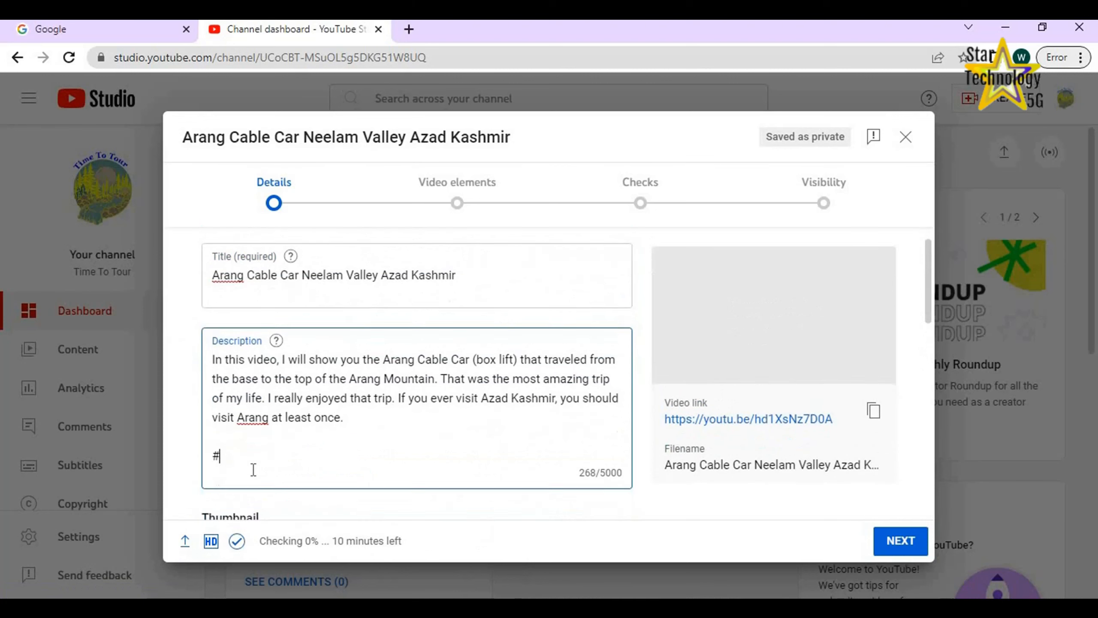
{"action": "type", "text": "k"}
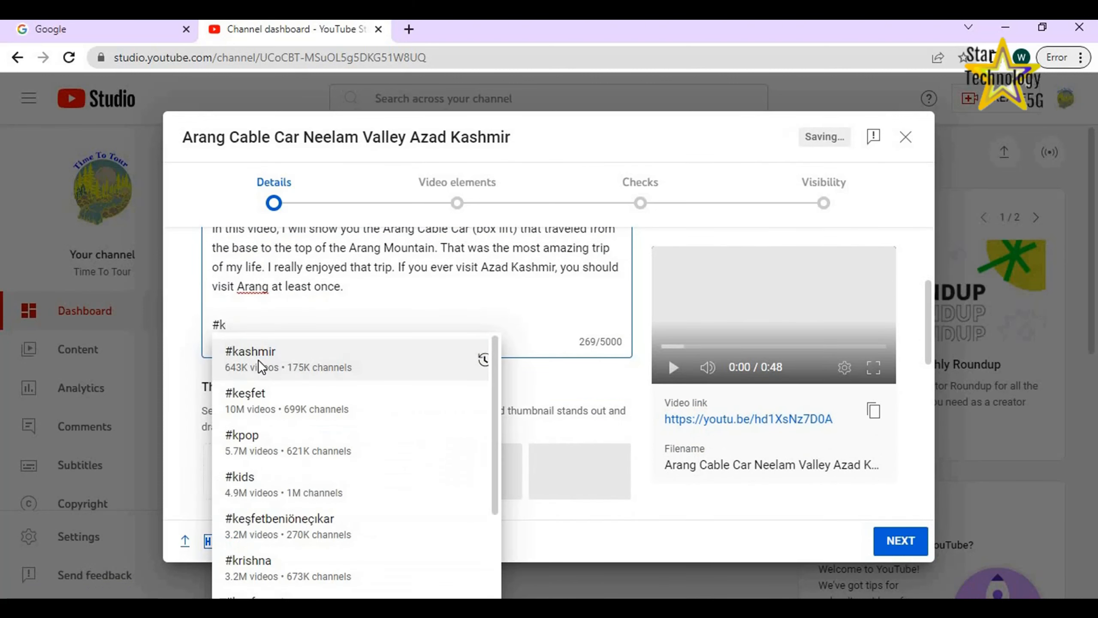
{"action": "left_click", "coordinate": [235, 359]}
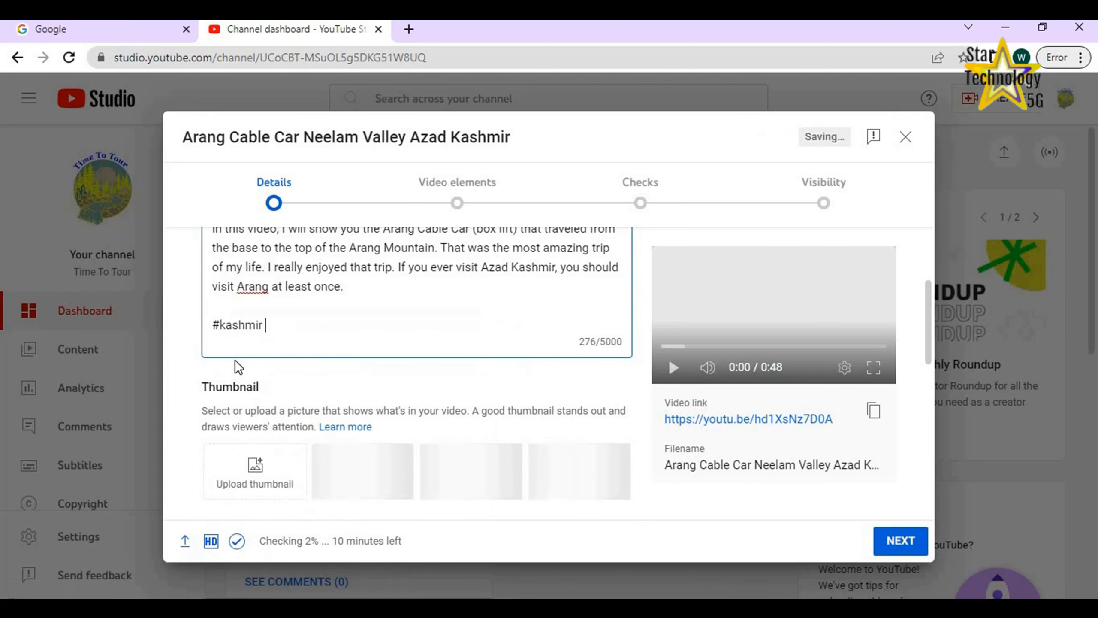
- Append the suggested hashtags #neelam, #neelumvalley, #travel and #hillstation after #kashmir in the description
{"action": "type", "text": "#"}
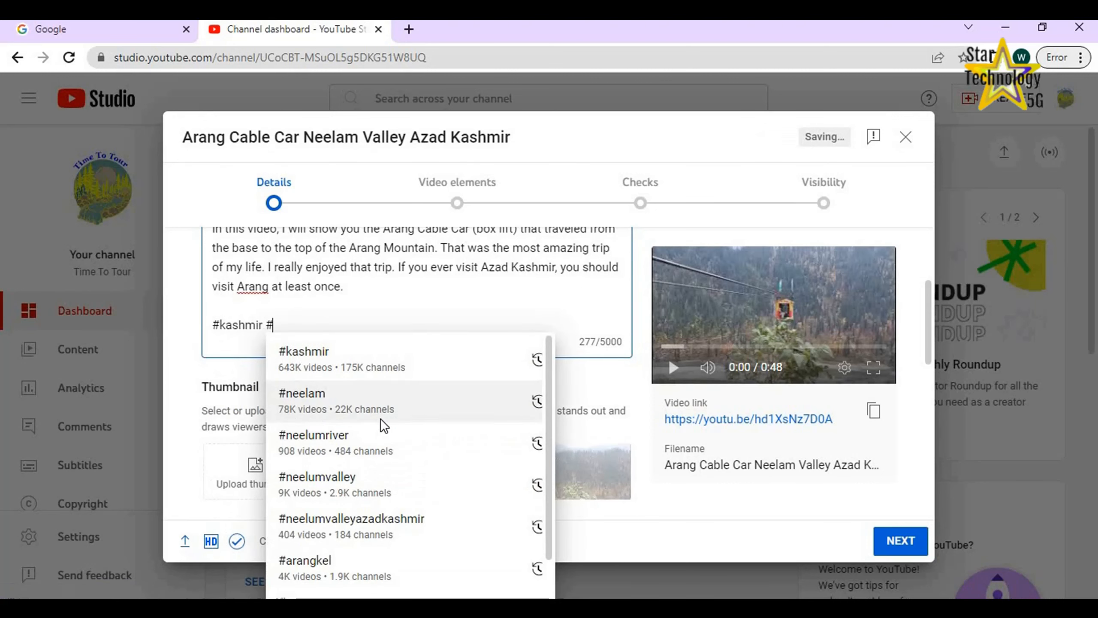
{"action": "left_click", "coordinate": [302, 407]}
{"action": "type", "text": "#"}
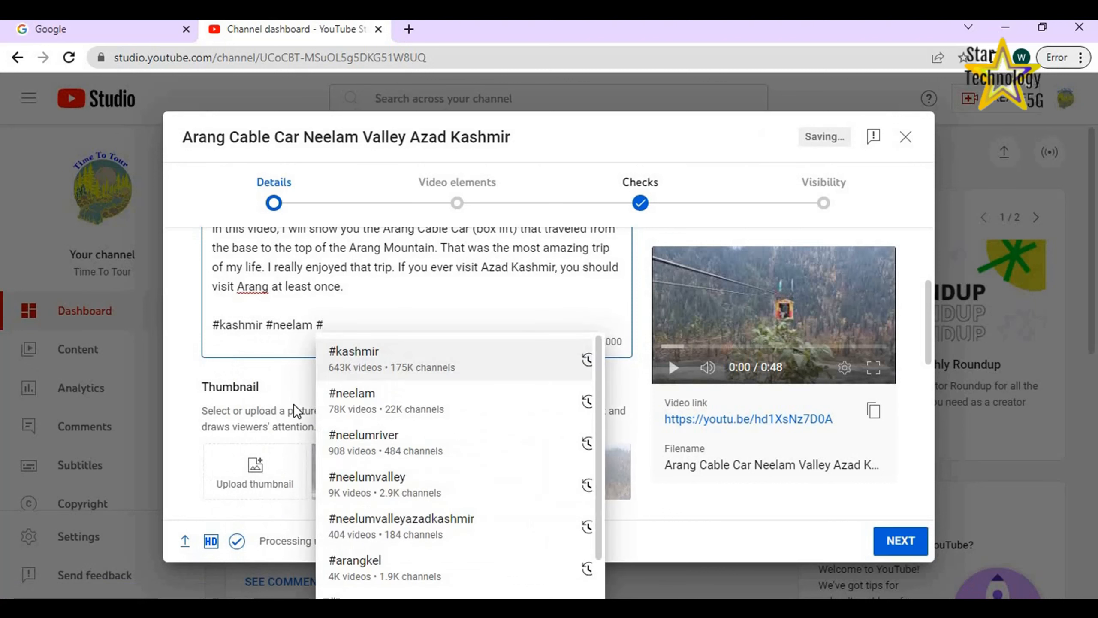
{"action": "left_click", "coordinate": [365, 484]}
{"action": "type", "text": "#"}
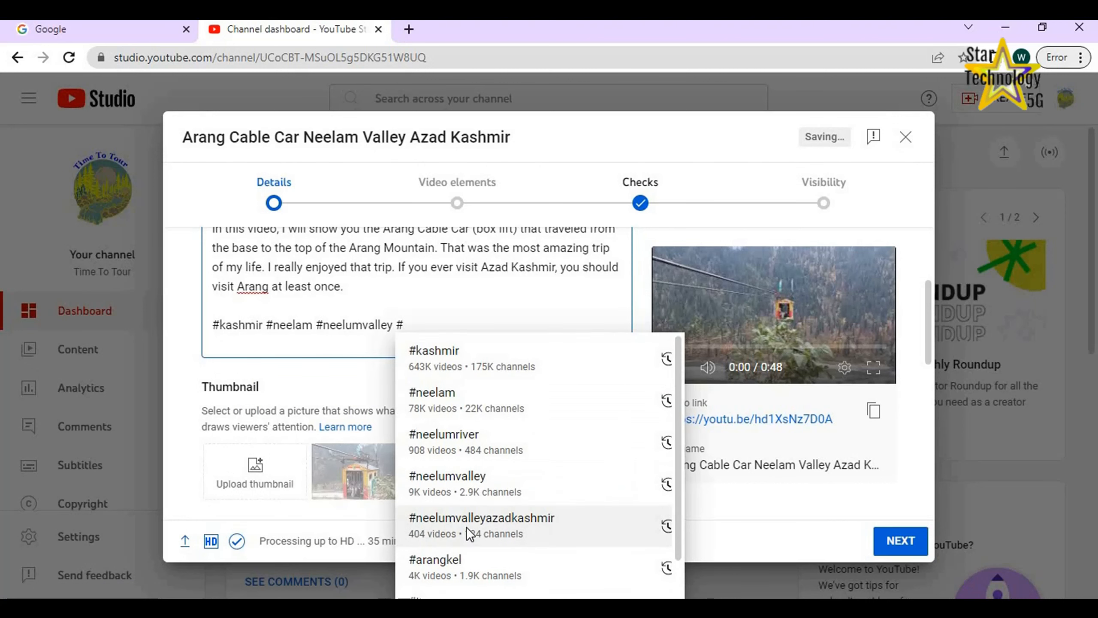
{"action": "scroll", "coordinate": [450, 545], "scroll_direction": "down", "scroll_amount": 2}
{"action": "left_click", "coordinate": [435, 591]}
{"action": "type", "text": "#hil"}
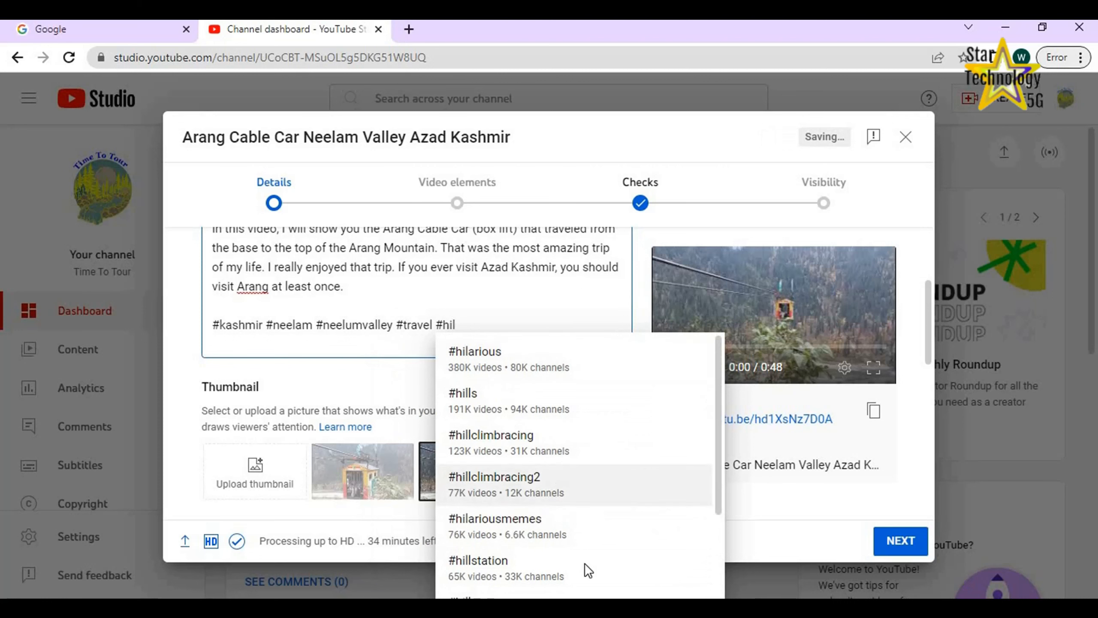
{"action": "left_click", "coordinate": [461, 571]}
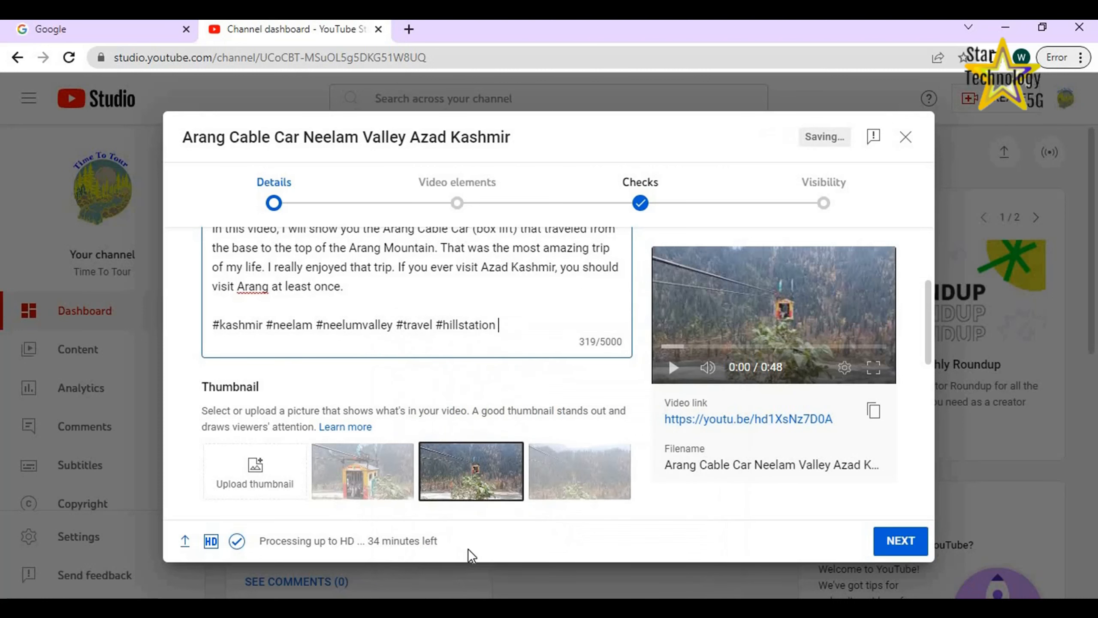
- Append the suggested hashtags #neelumriver and #neelumvalleyazadkashmir to the end of the video title
{"action": "scroll", "coordinate": [402, 379], "scroll_direction": "up", "scroll_amount": 3}
{"action": "left_click", "coordinate": [483, 305]}
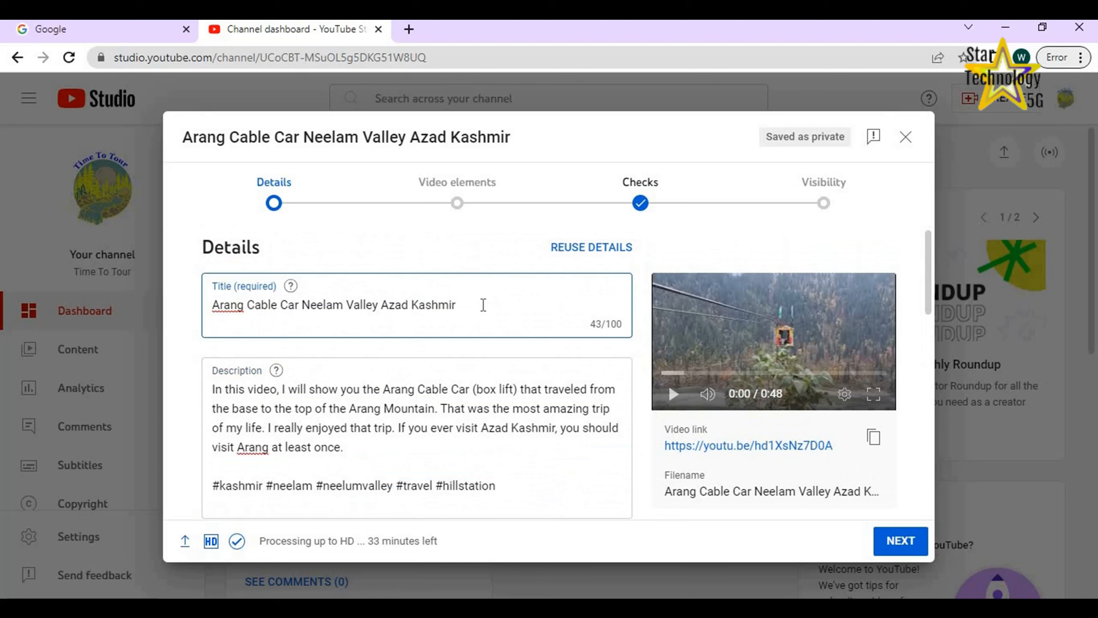
{"action": "type", "text": "#"}
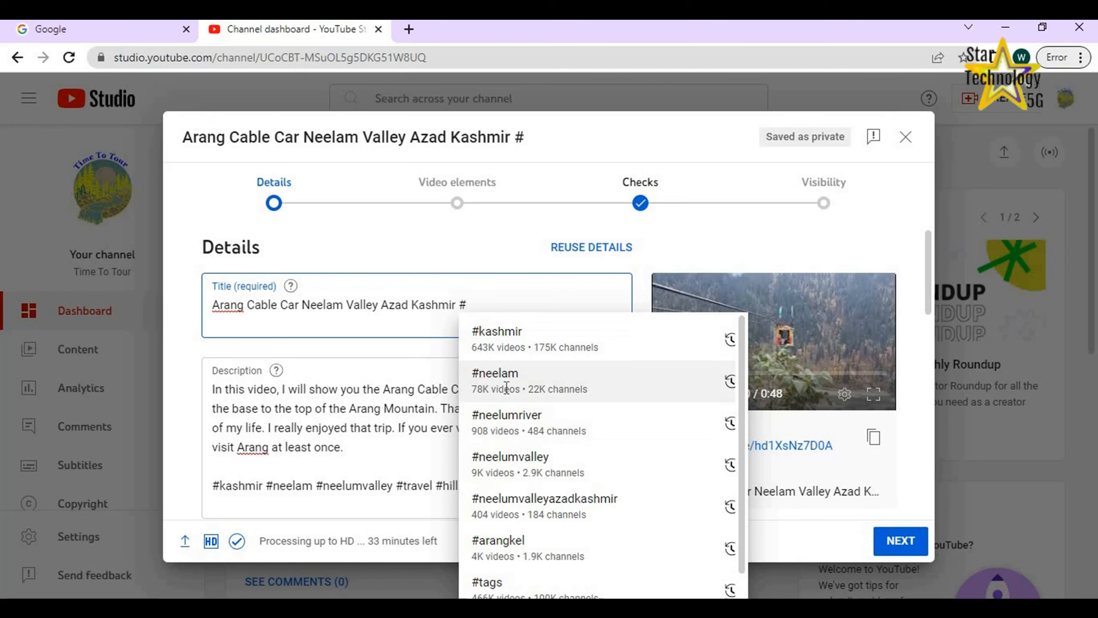
{"action": "left_click", "coordinate": [508, 428]}
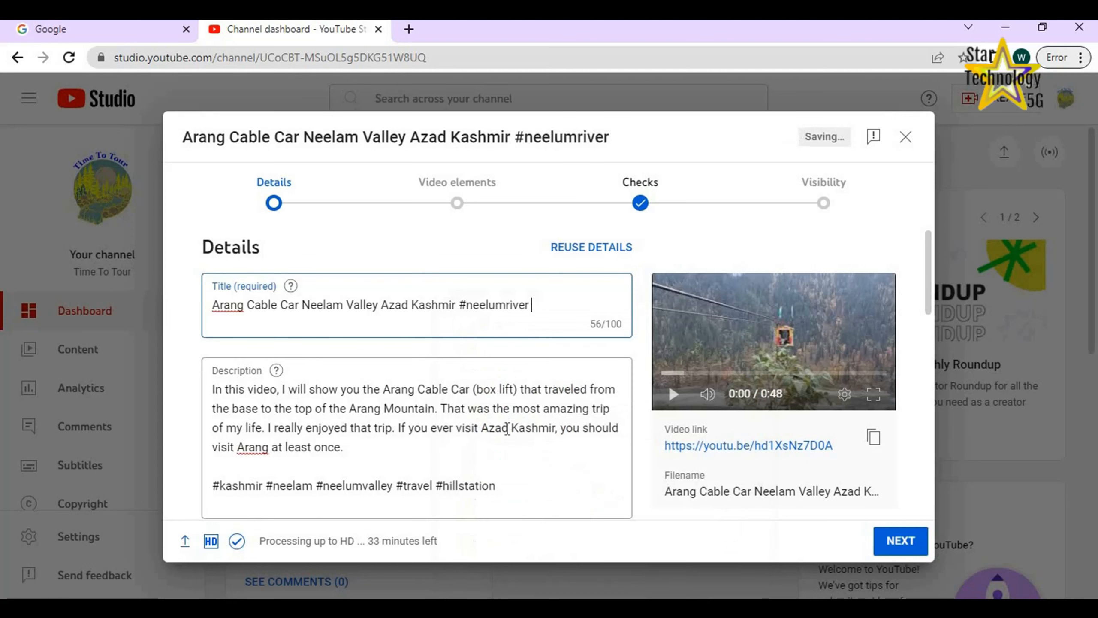
{"action": "type", "text": "#"}
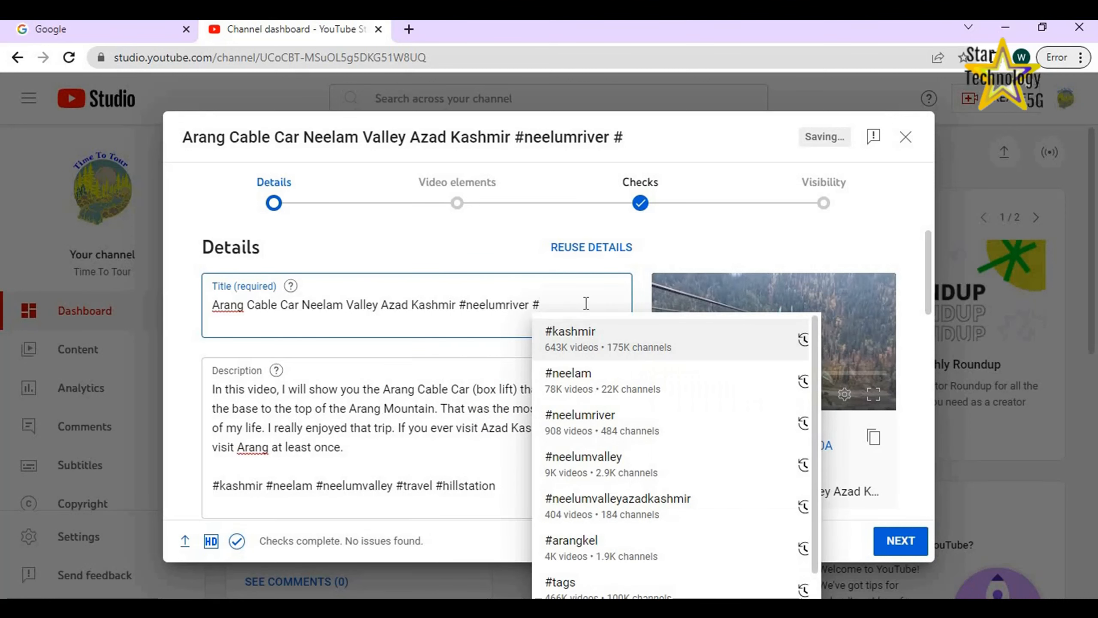
{"action": "left_click", "coordinate": [605, 503]}
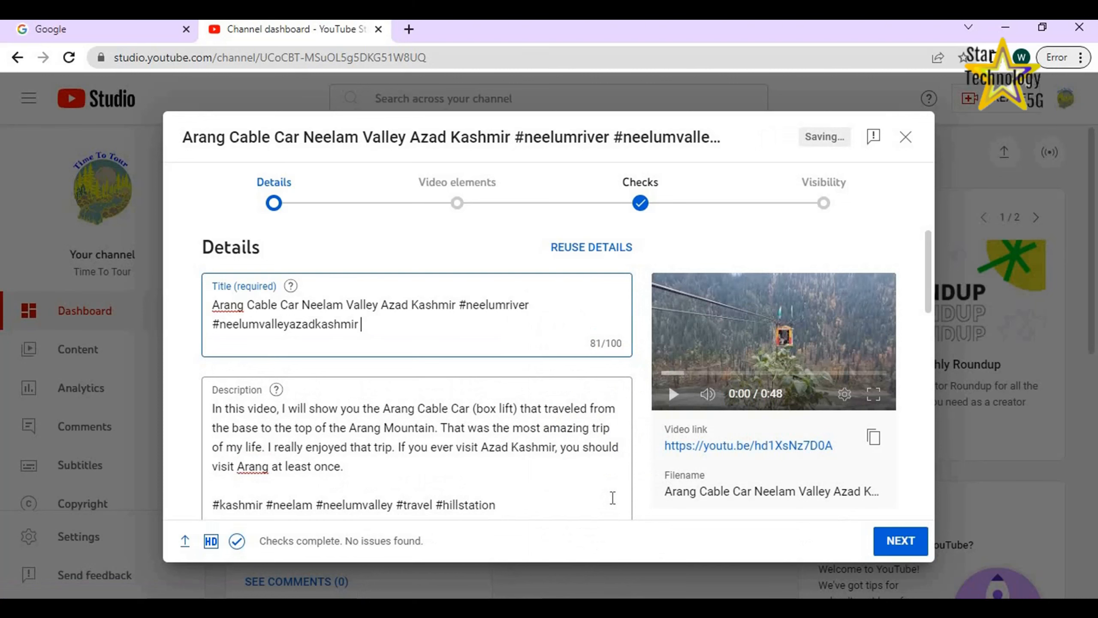
{"action": "scroll", "coordinate": [495, 444], "scroll_direction": "down", "scroll_amount": 5}
{"action": "scroll", "coordinate": [311, 369], "scroll_direction": "up", "scroll_amount": 2}
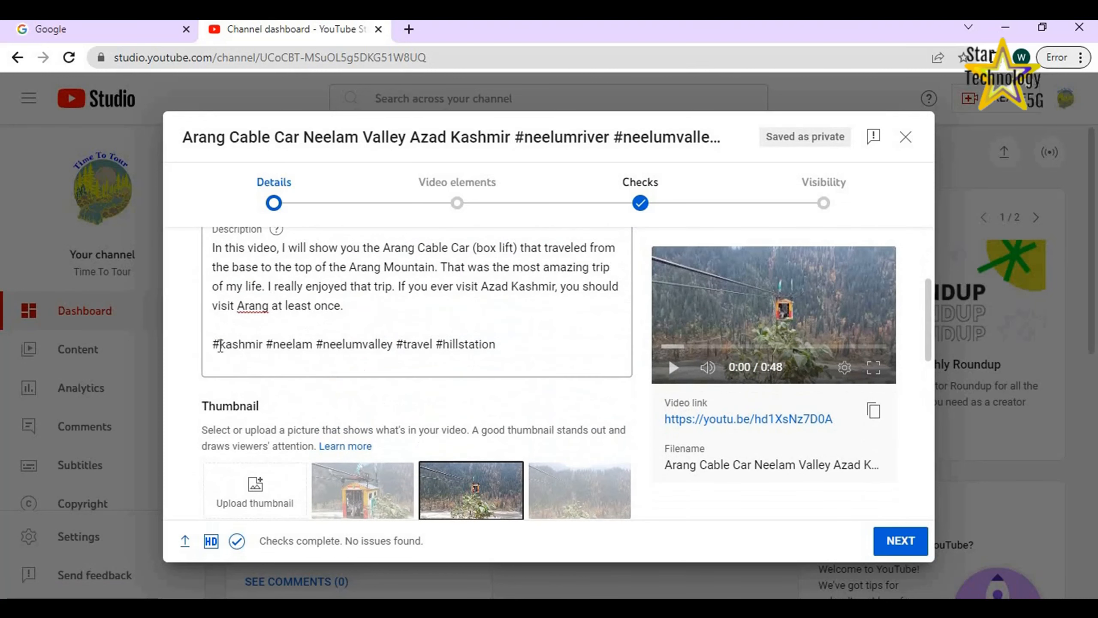
- Place the insertion point at the end of the hashtag line in the description
{"action": "left_click_drag", "start_coordinate": [216, 347], "coordinate": [512, 346]}
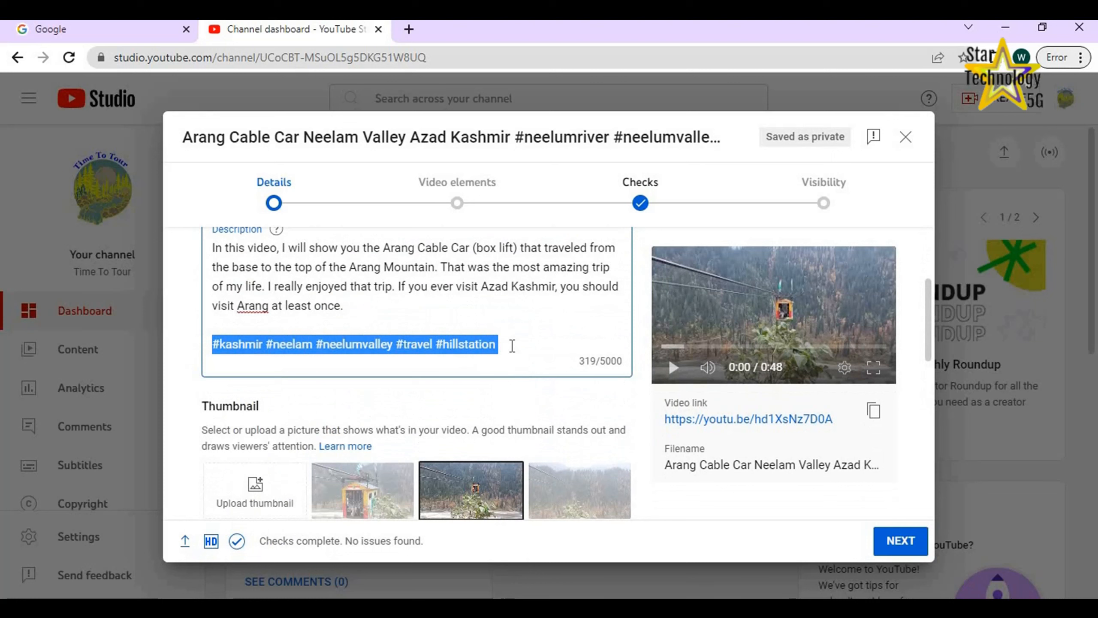
{"action": "left_click", "coordinate": [512, 346]}
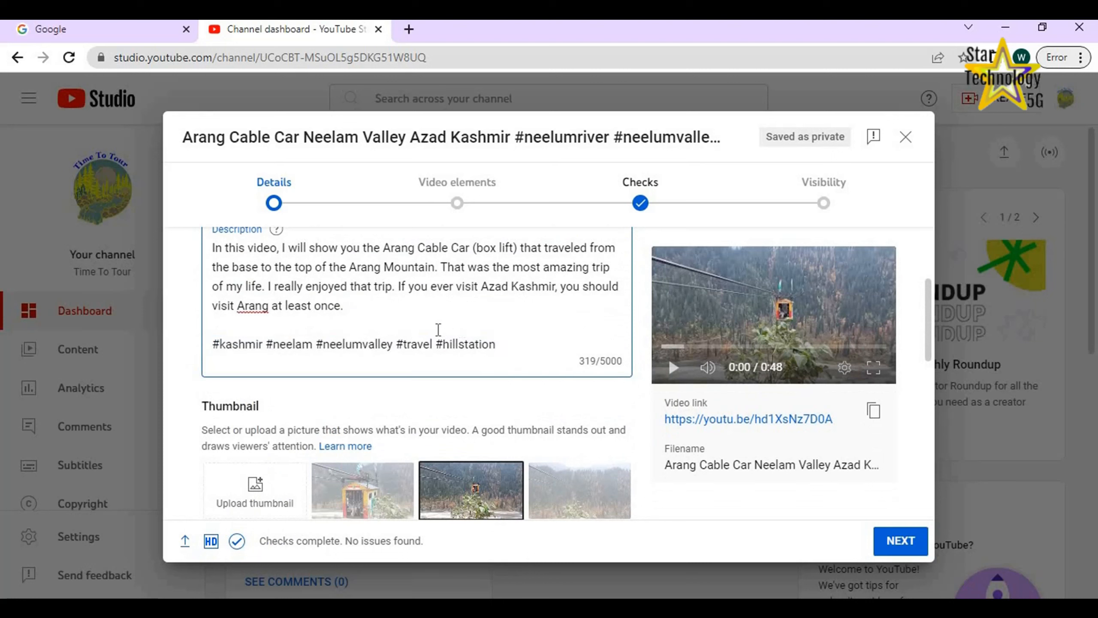
{"action": "type", "text": "#vide"}
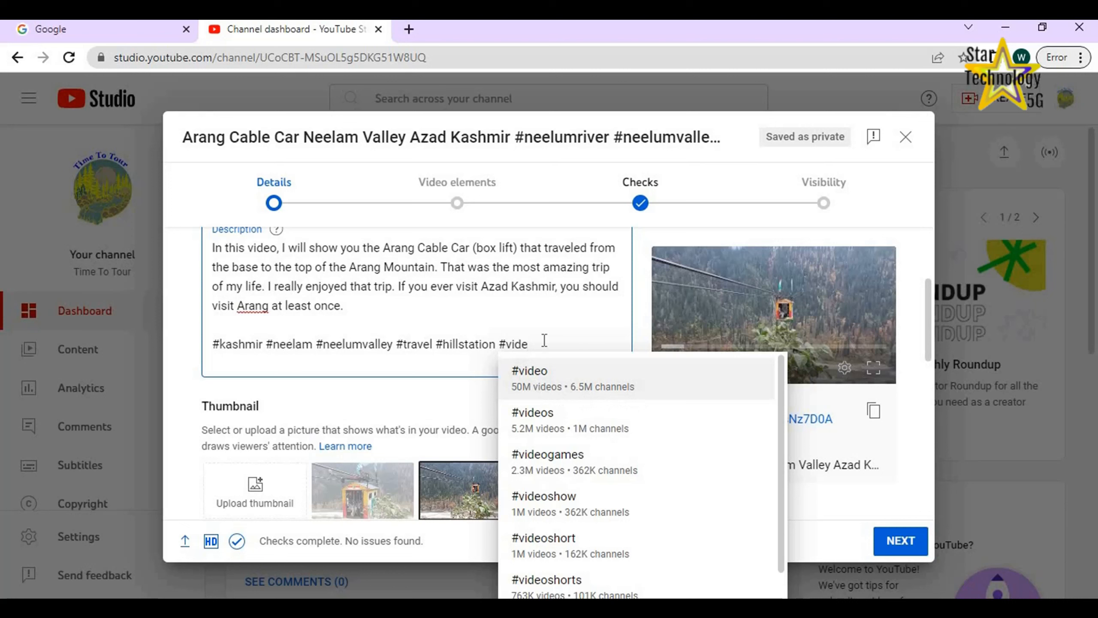
{"action": "key", "text": "BackSpace"}
{"action": "key", "text": "BackSpace"}
{"action": "key", "text": "BackSpace"}
{"action": "key", "text": "BackSpace"}
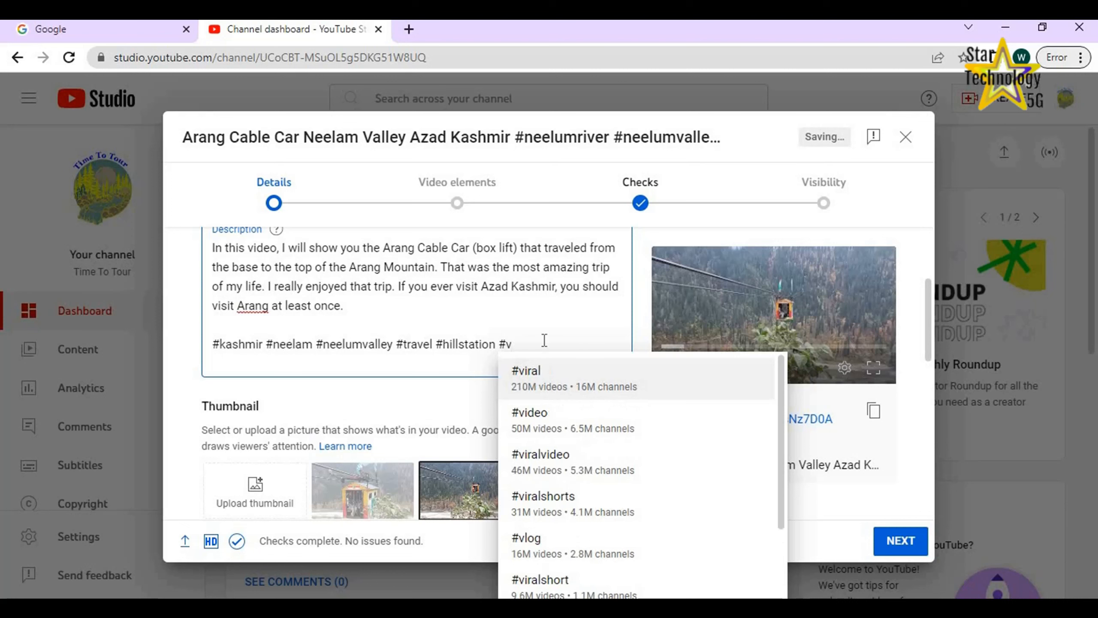
{"action": "key", "text": "BackSpace"}
- Append the suggested hashtag #azadkashmir after #hillstation in the description and end the line
{"action": "type", "text": "#"}
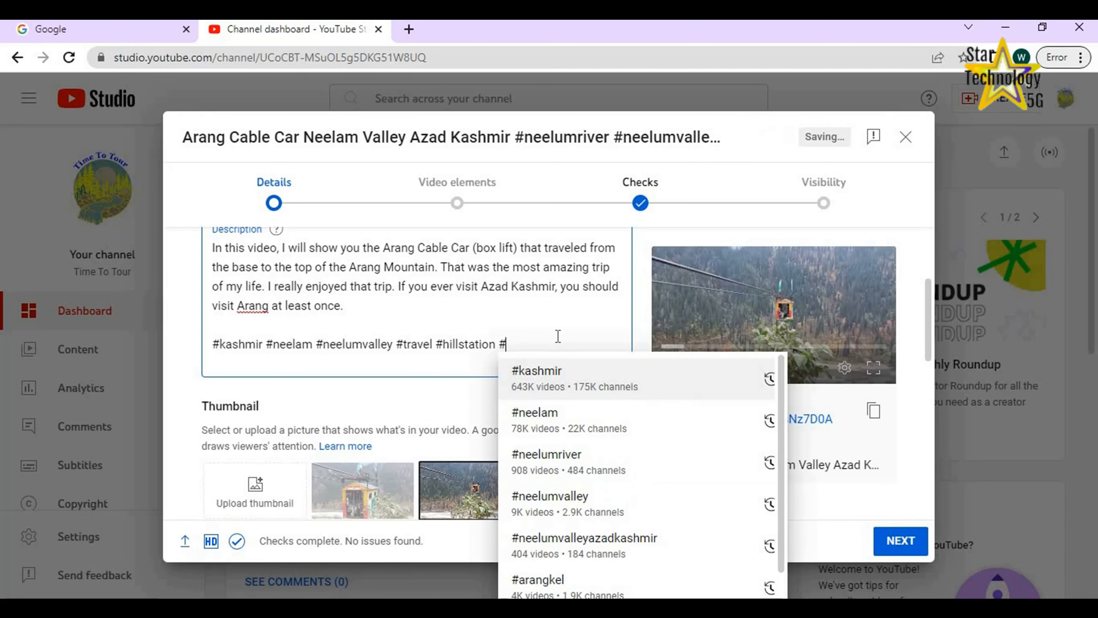
{"action": "type", "text": "azad"}
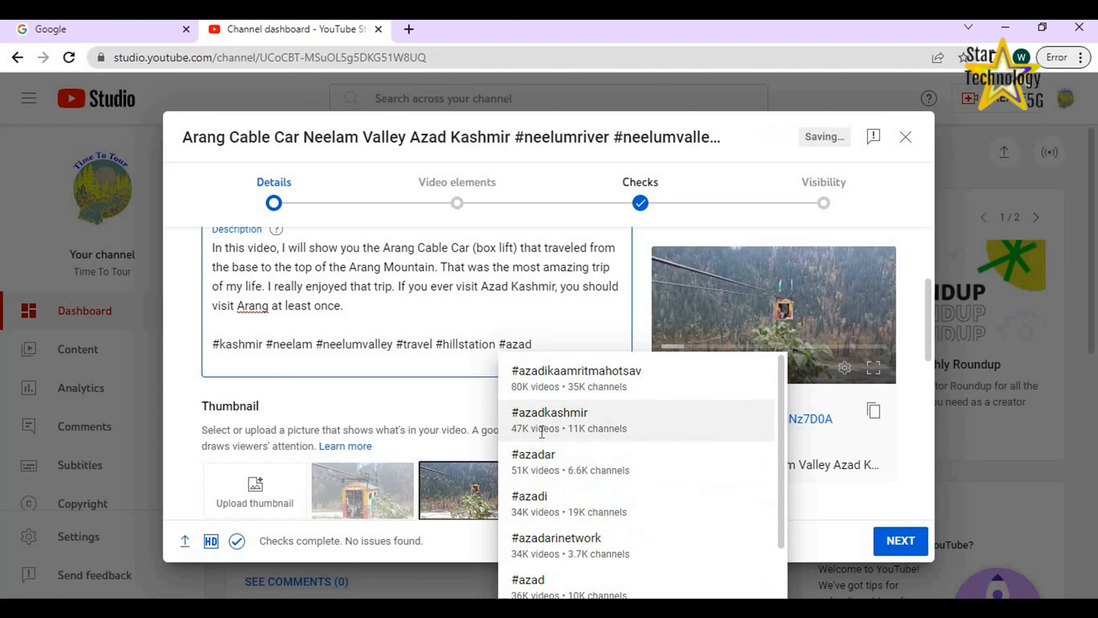
{"action": "left_click", "coordinate": [530, 420]}
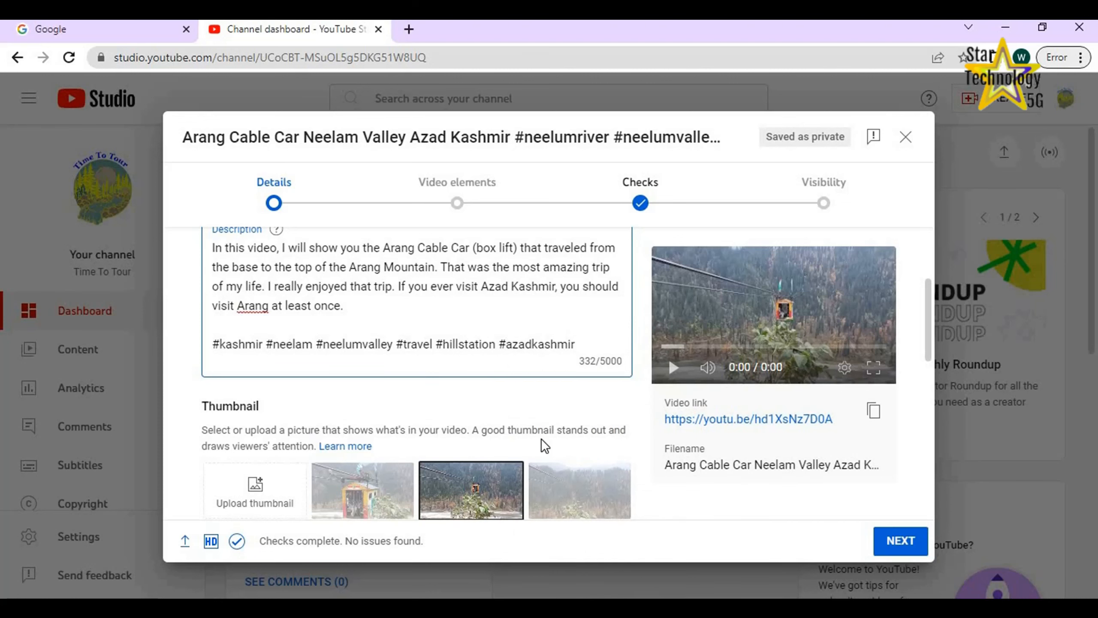
{"action": "key", "text": "Return"}
- Set the video's audience to not 'Made for Kids'
{"action": "scroll", "coordinate": [545, 445], "scroll_direction": "down", "scroll_amount": 5}
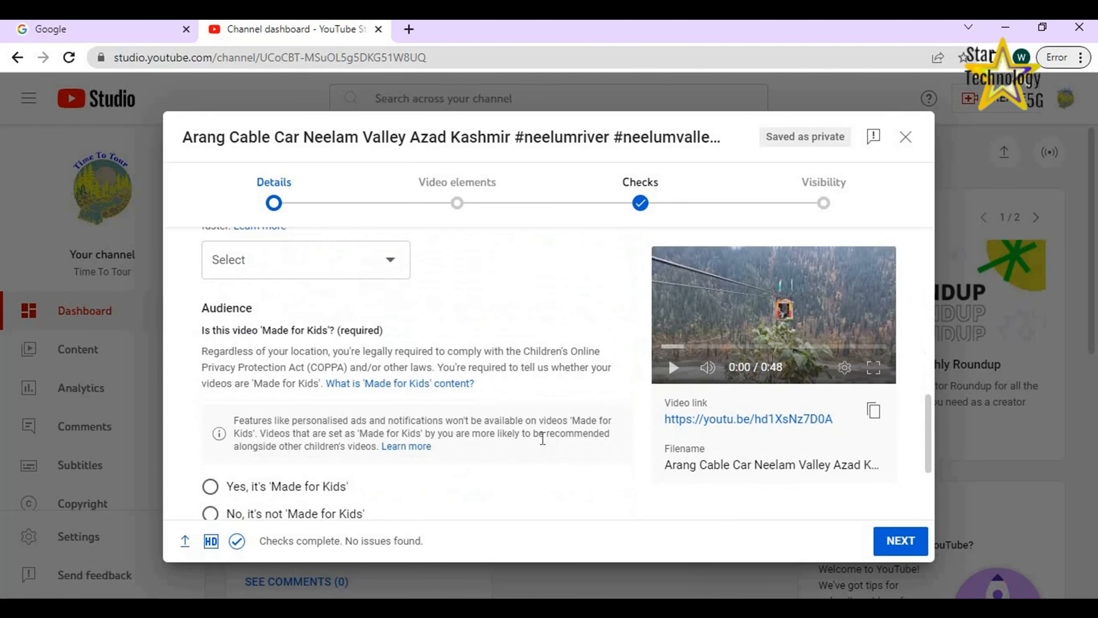
{"action": "scroll", "coordinate": [543, 438], "scroll_direction": "down", "scroll_amount": 3}
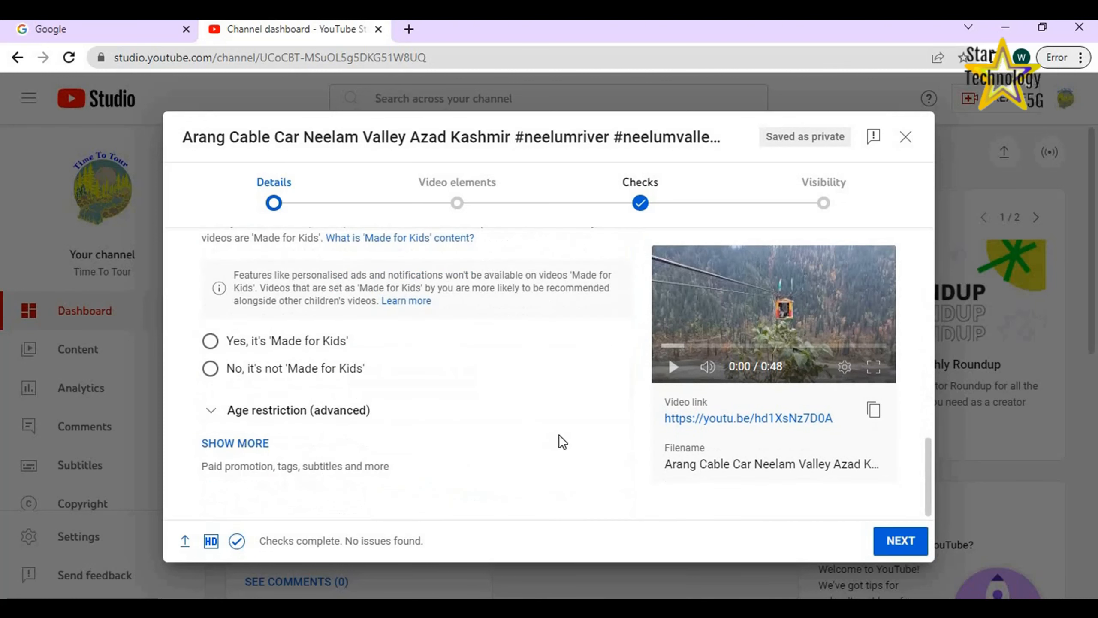
{"action": "left_click", "coordinate": [210, 369]}
- Expand the additional video settings and clear all existing Hunza tags from the tags section
{"action": "left_click", "coordinate": [252, 446]}
{"action": "scroll", "coordinate": [289, 462], "scroll_direction": "down", "scroll_amount": 9}
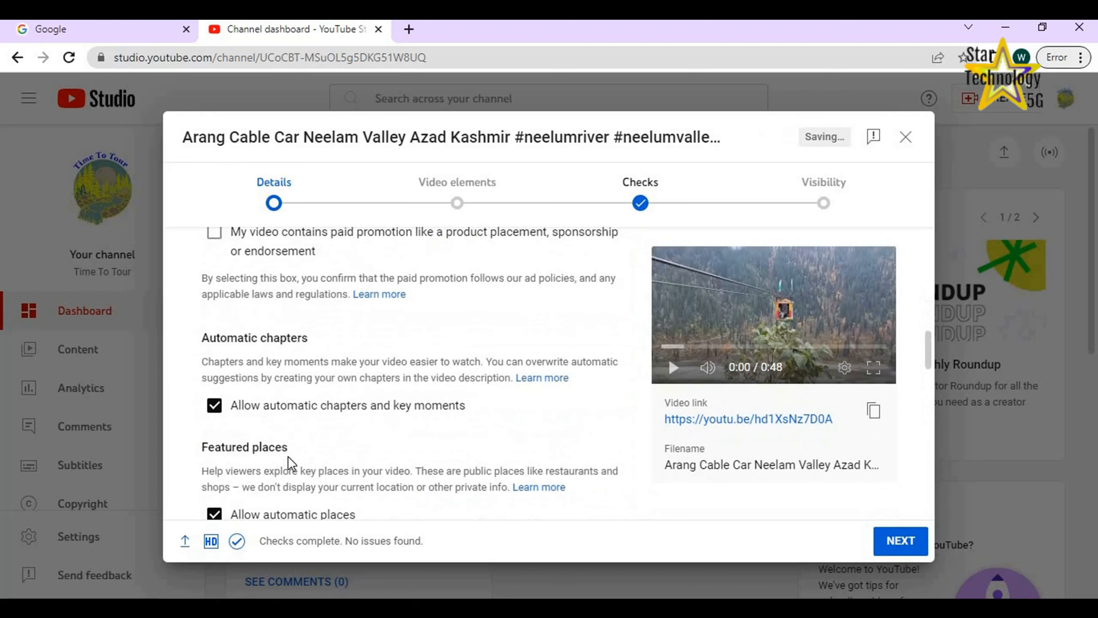
{"action": "scroll", "coordinate": [290, 463], "scroll_direction": "down", "scroll_amount": 5}
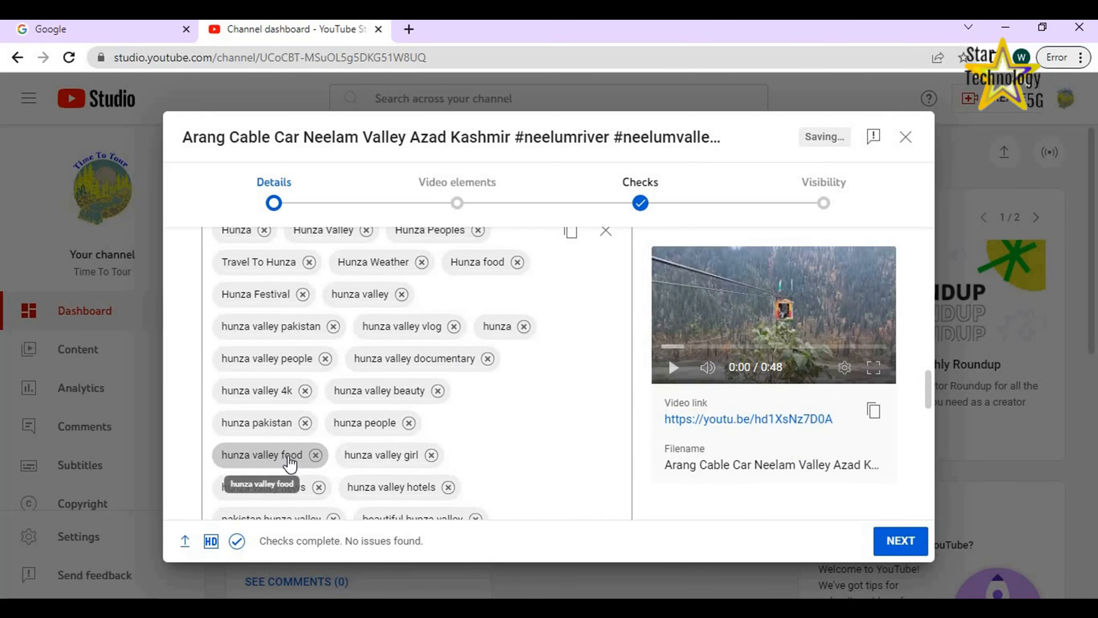
{"action": "scroll", "coordinate": [290, 464], "scroll_direction": "down", "scroll_amount": 1}
{"action": "scroll", "coordinate": [289, 464], "scroll_direction": "down", "scroll_amount": 3}
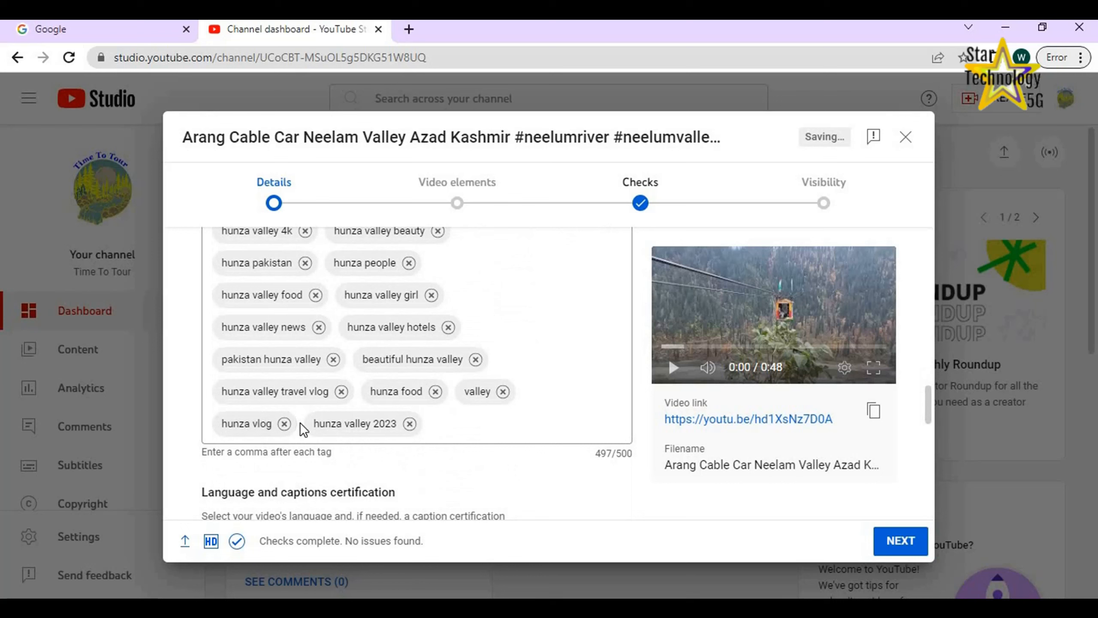
{"action": "scroll", "coordinate": [303, 428], "scroll_direction": "up", "scroll_amount": 4}
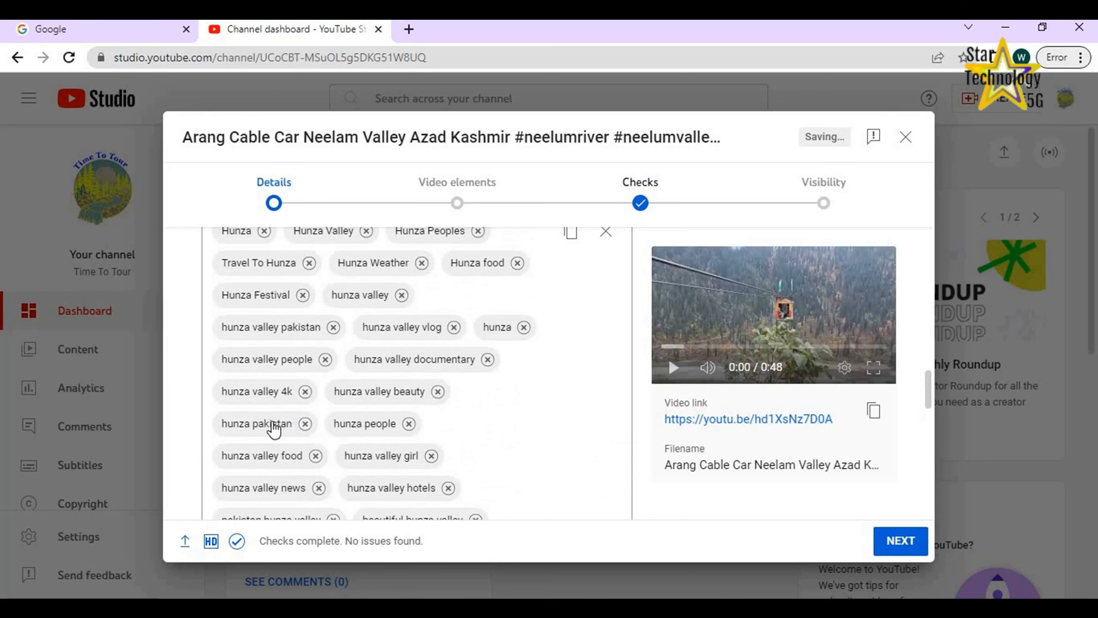
{"action": "scroll", "coordinate": [322, 430], "scroll_direction": "up", "scroll_amount": 1}
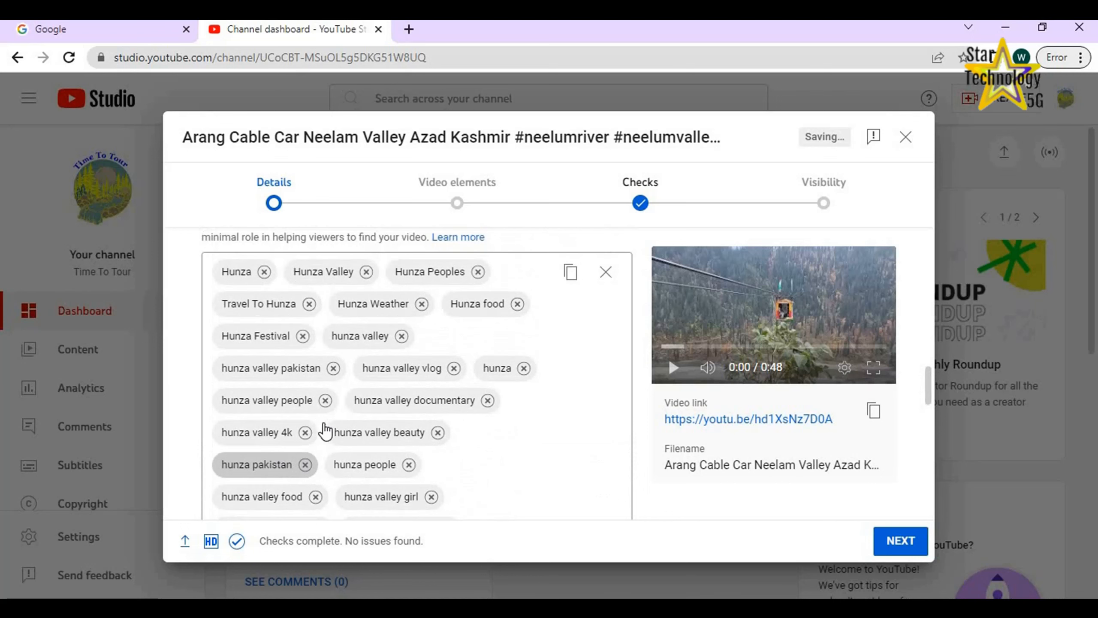
{"action": "scroll", "coordinate": [328, 429], "scroll_direction": "up", "scroll_amount": 3}
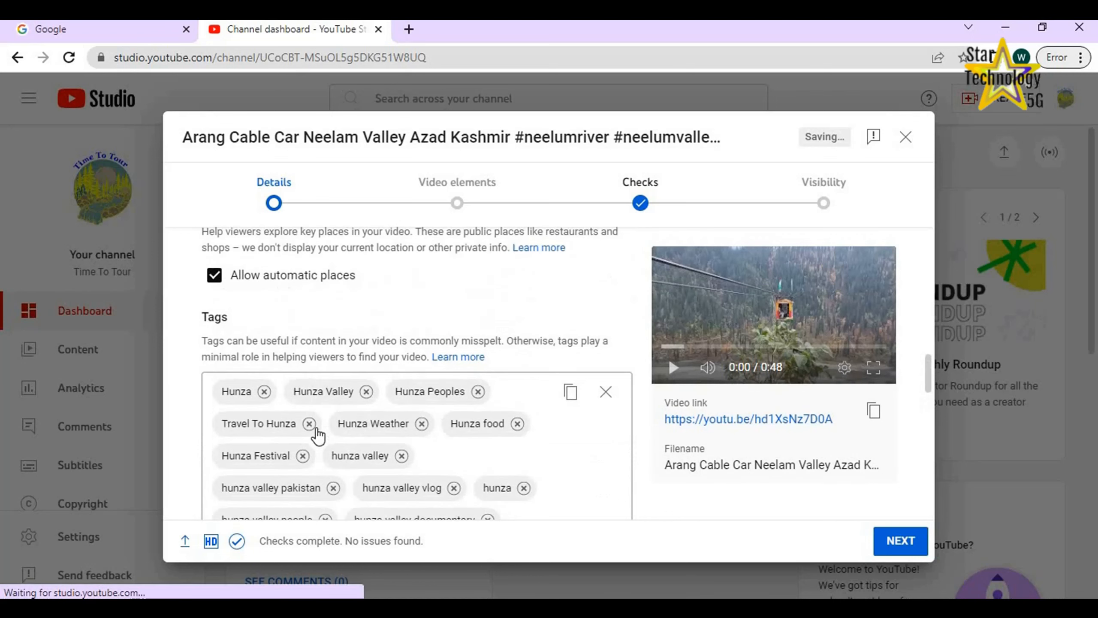
{"action": "left_click", "coordinate": [606, 393]}
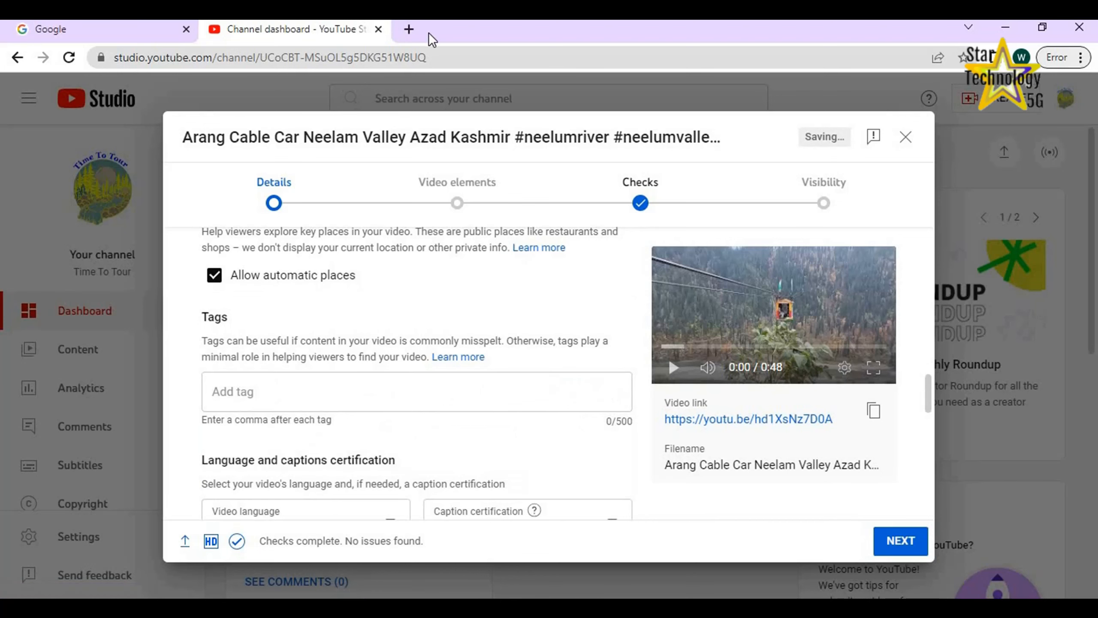
- Search Google for "youtube tag generator" in a new browser tab and open the Rapidtags generator
{"action": "key", "text": "ctrl+t"}
{"action": "left_click", "coordinate": [477, 319]}
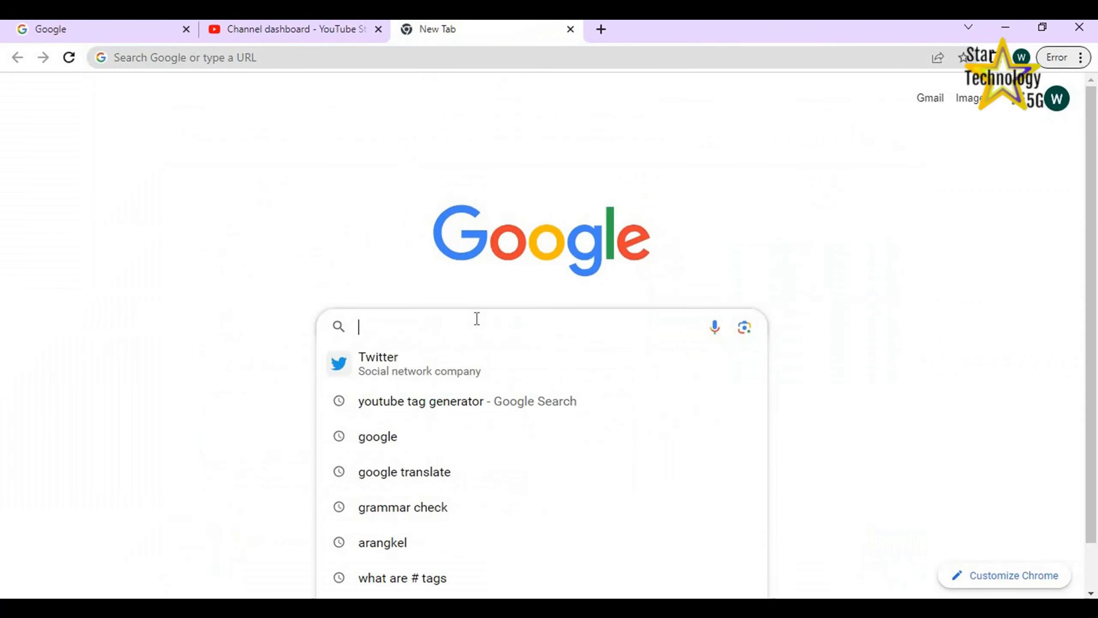
{"action": "left_click", "coordinate": [392, 409]}
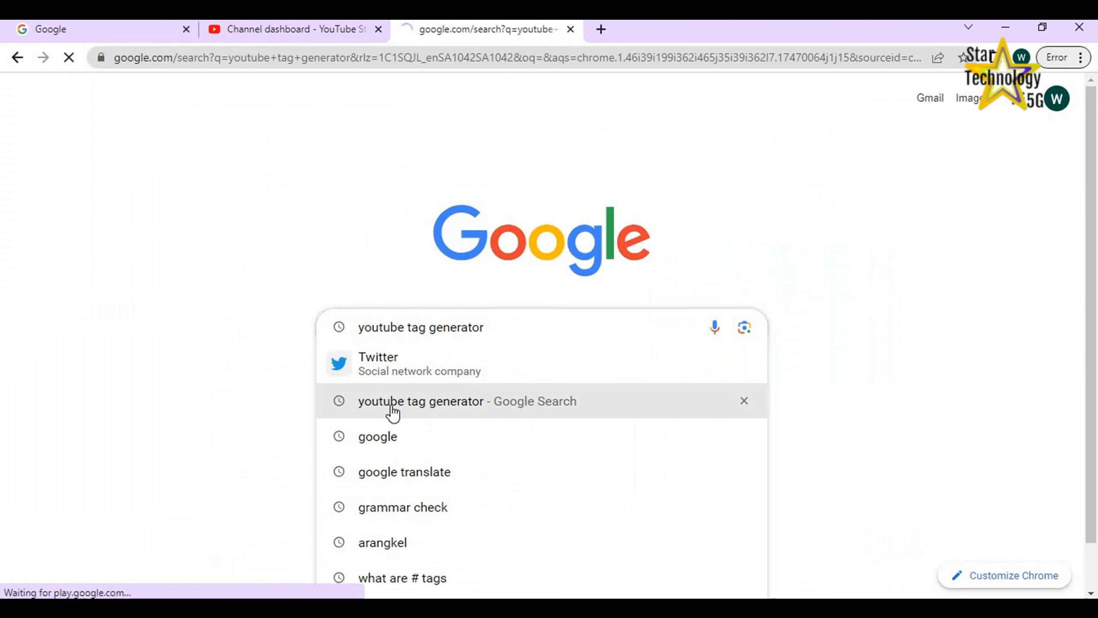
{"action": "left_click", "coordinate": [263, 411]}
{"action": "left_click", "coordinate": [416, 286]}
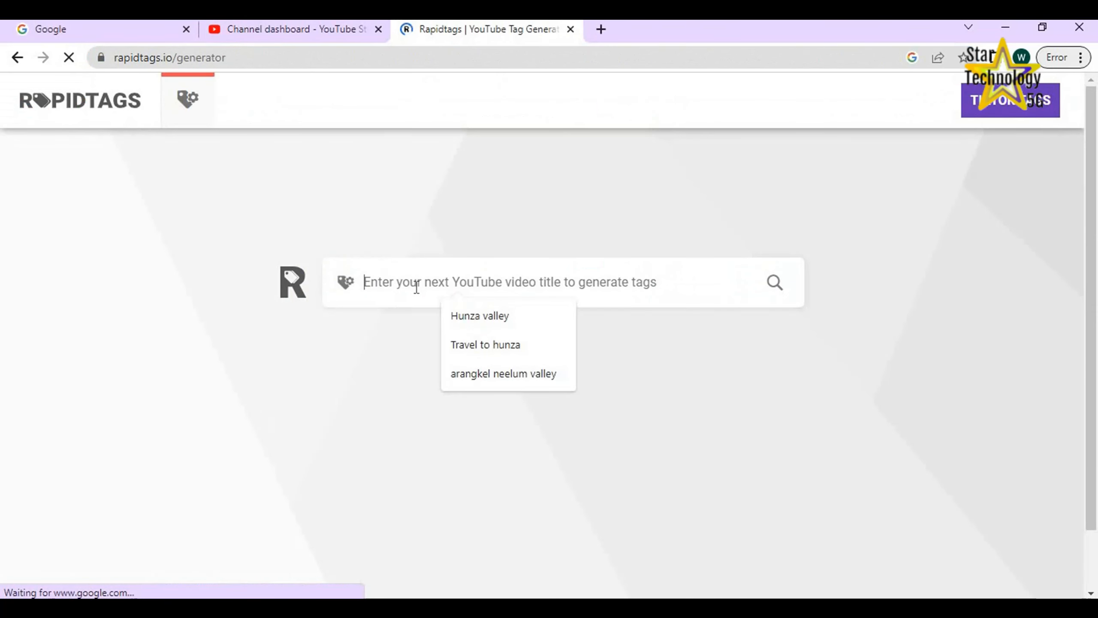
- Generate tags for the title "Arand neelum valley" and copy the complete list
{"action": "type", "text": "Arand"}
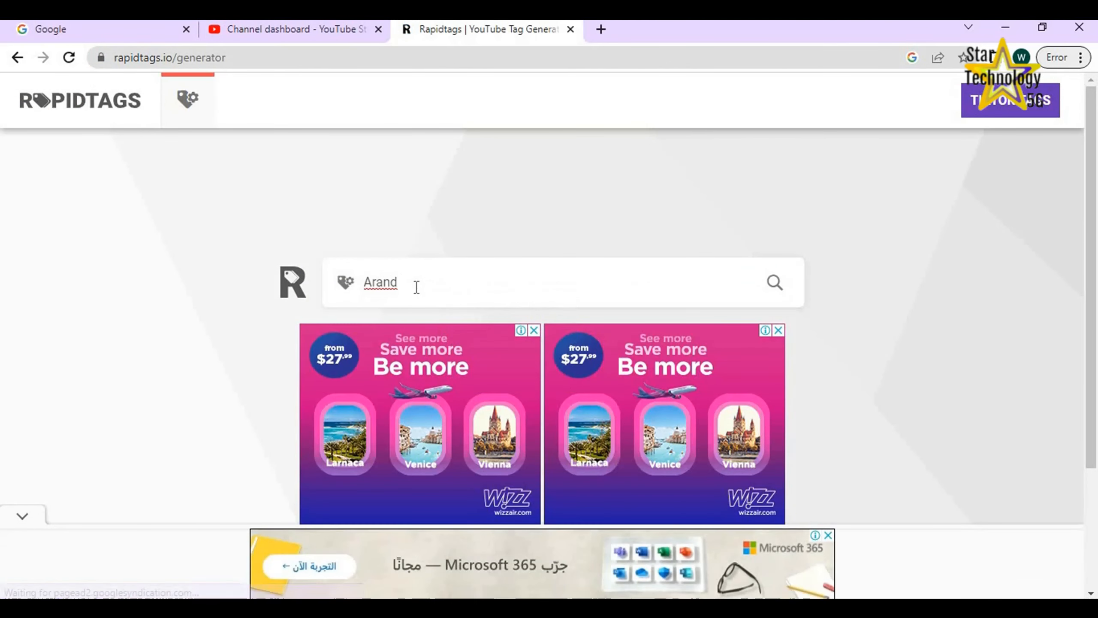
{"action": "type", "text": " neelum valley"}
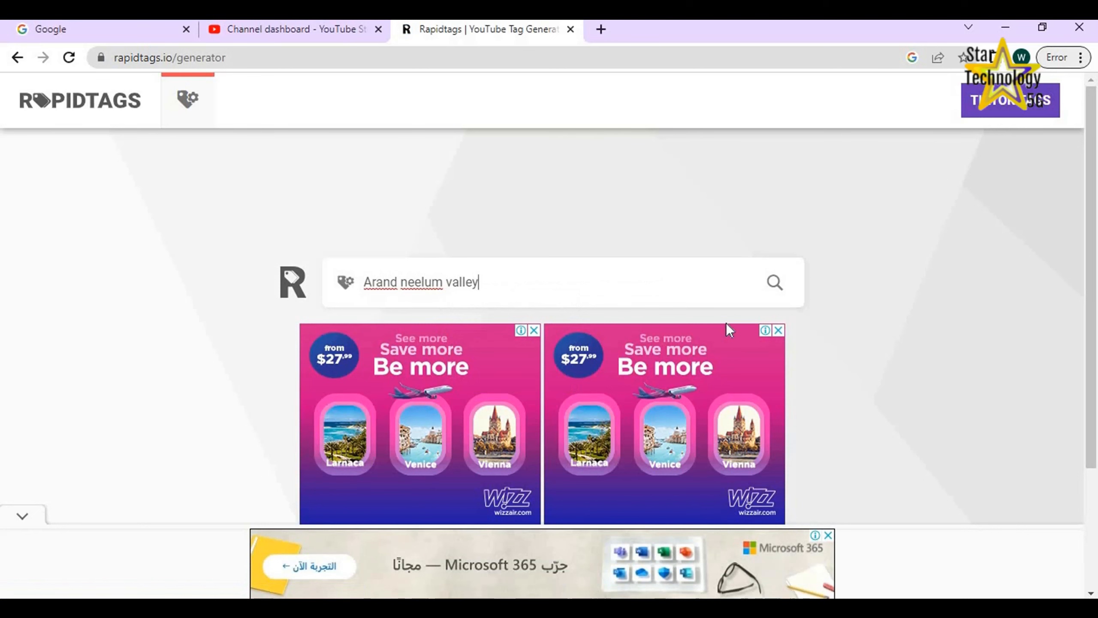
{"action": "left_click", "coordinate": [774, 284]}
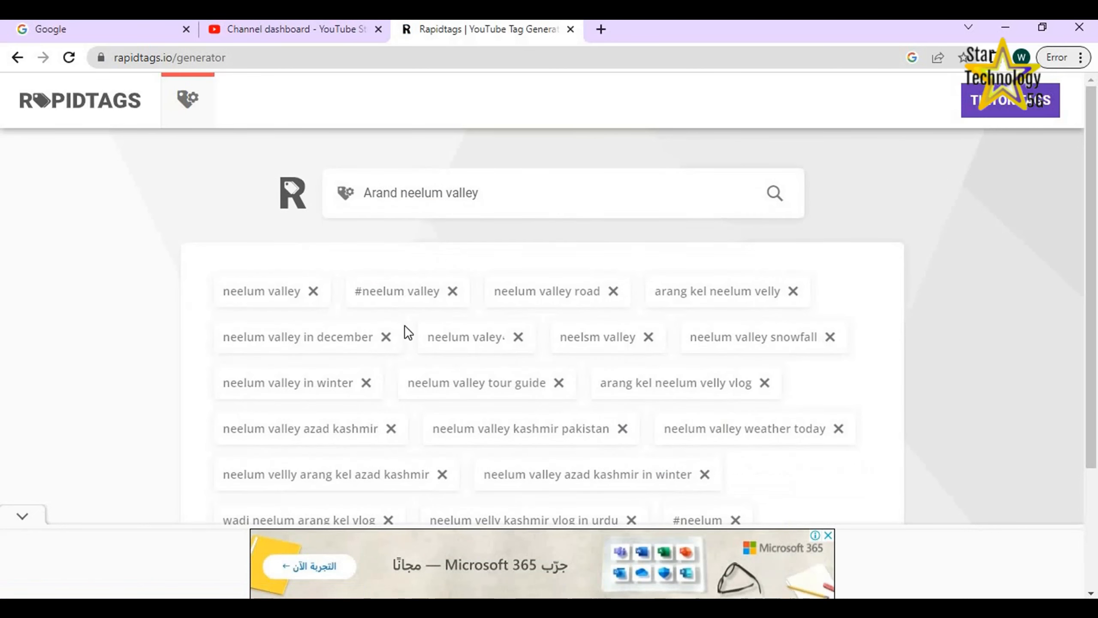
{"action": "scroll", "coordinate": [405, 331], "scroll_direction": "down", "scroll_amount": 3}
{"action": "left_click", "coordinate": [238, 446]}
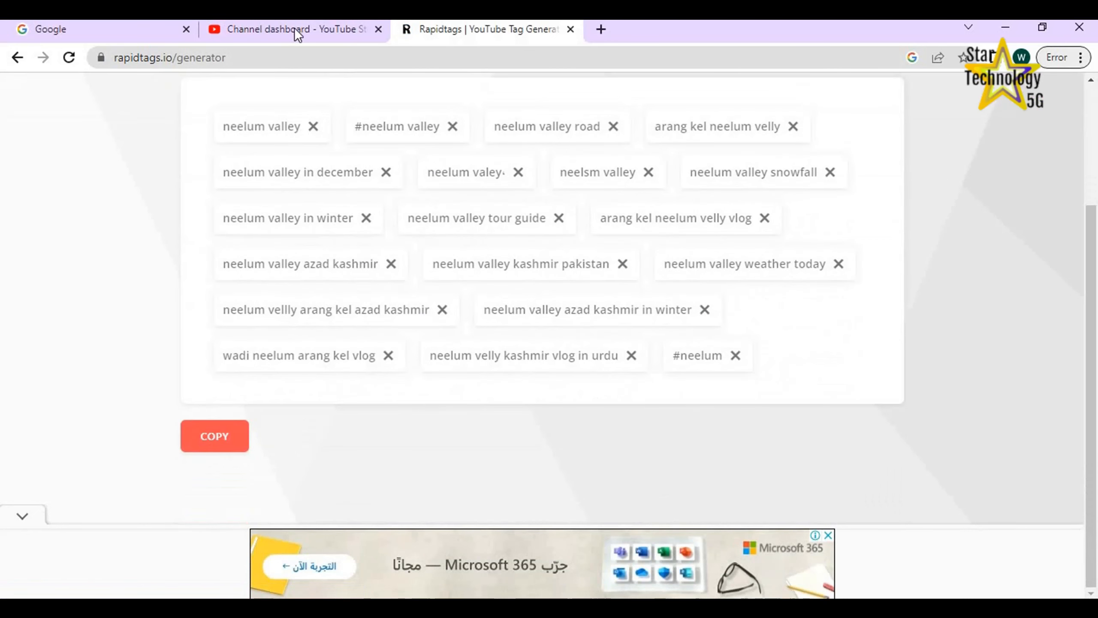
- Switch back to YouTube Studio, paste the copied tags into the video's tags, and review the hashtags in the description
{"action": "left_click", "coordinate": [297, 31]}
{"action": "left_click", "coordinate": [309, 391]}
{"action": "key", "text": "ctrl+v"}
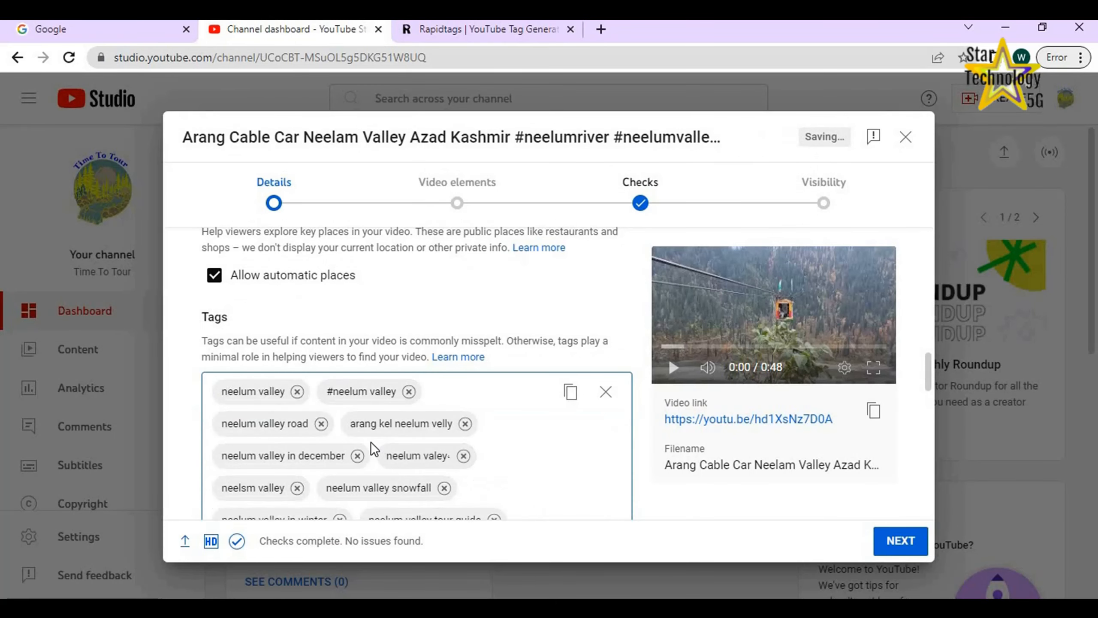
{"action": "scroll", "coordinate": [339, 411], "scroll_direction": "down", "scroll_amount": 7}
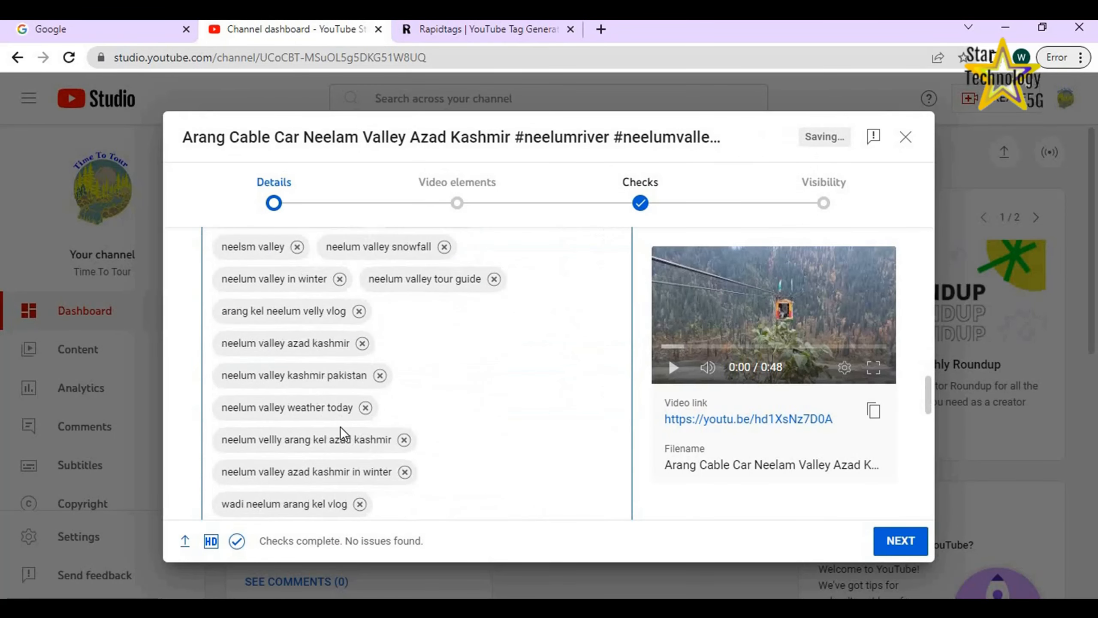
{"action": "scroll", "coordinate": [600, 467], "scroll_direction": "up", "scroll_amount": 6}
{"action": "scroll", "coordinate": [601, 466], "scroll_direction": "up", "scroll_amount": 10}
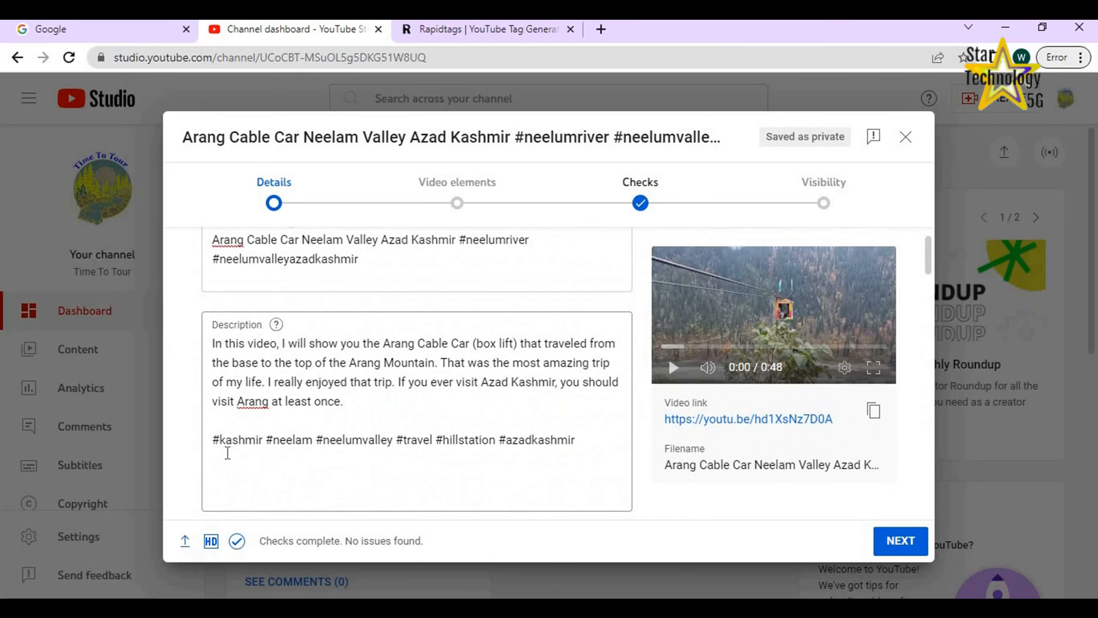
{"action": "left_click_drag", "start_coordinate": [582, 438], "coordinate": [503, 441]}
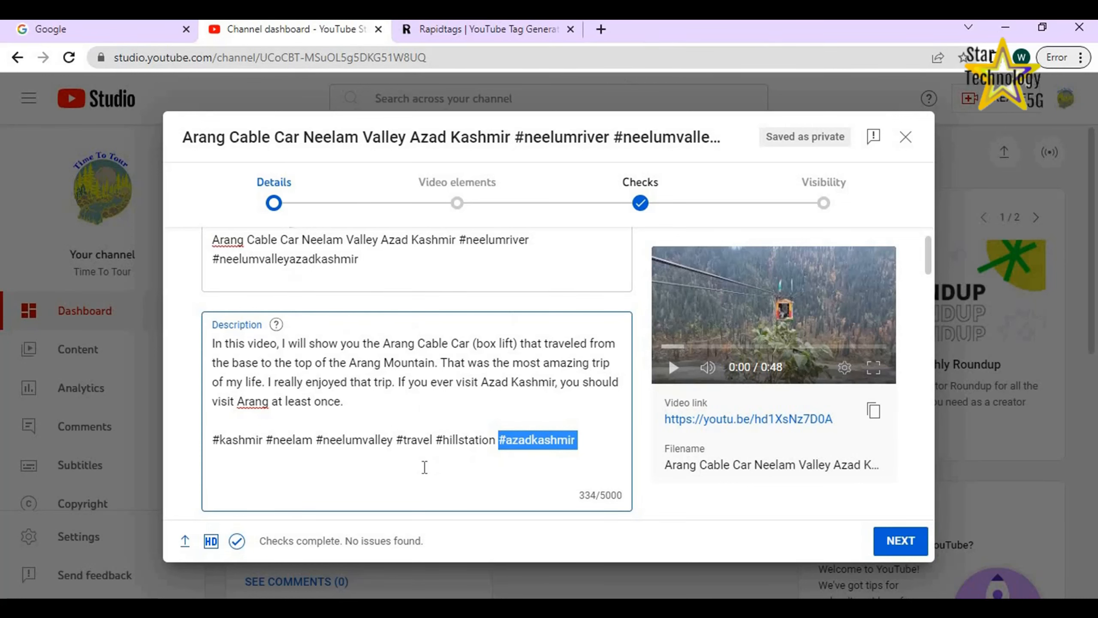
{"action": "left_click", "coordinate": [418, 474]}
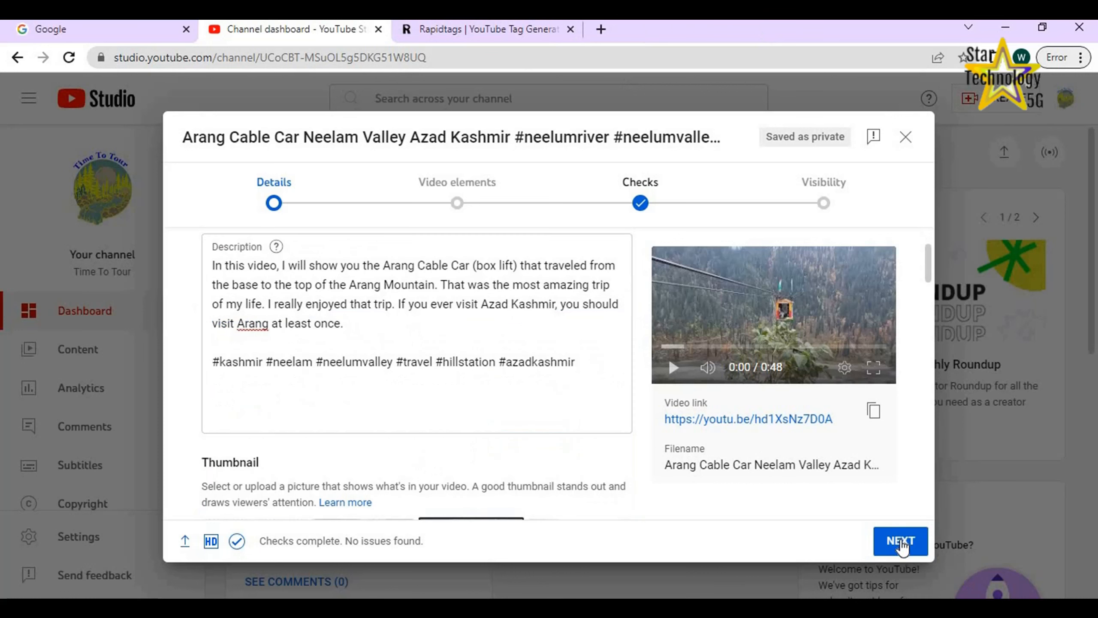
- Proceed to the video elements stage, add an end screen from a template, and save it
{"action": "left_click", "coordinate": [901, 543]}
{"action": "left_click", "coordinate": [852, 433]}
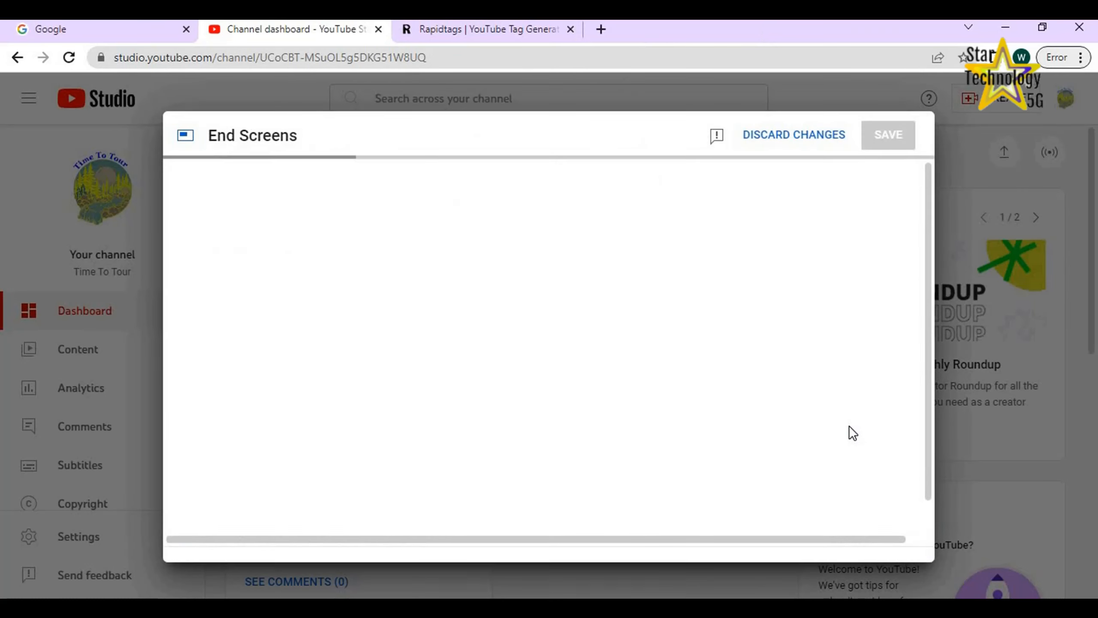
{"action": "left_click", "coordinate": [490, 260]}
{"action": "left_click", "coordinate": [891, 138]}
- Proceed through the checks stage, publish the video with Public visibility, and close the confirmation
{"action": "left_click", "coordinate": [901, 543]}
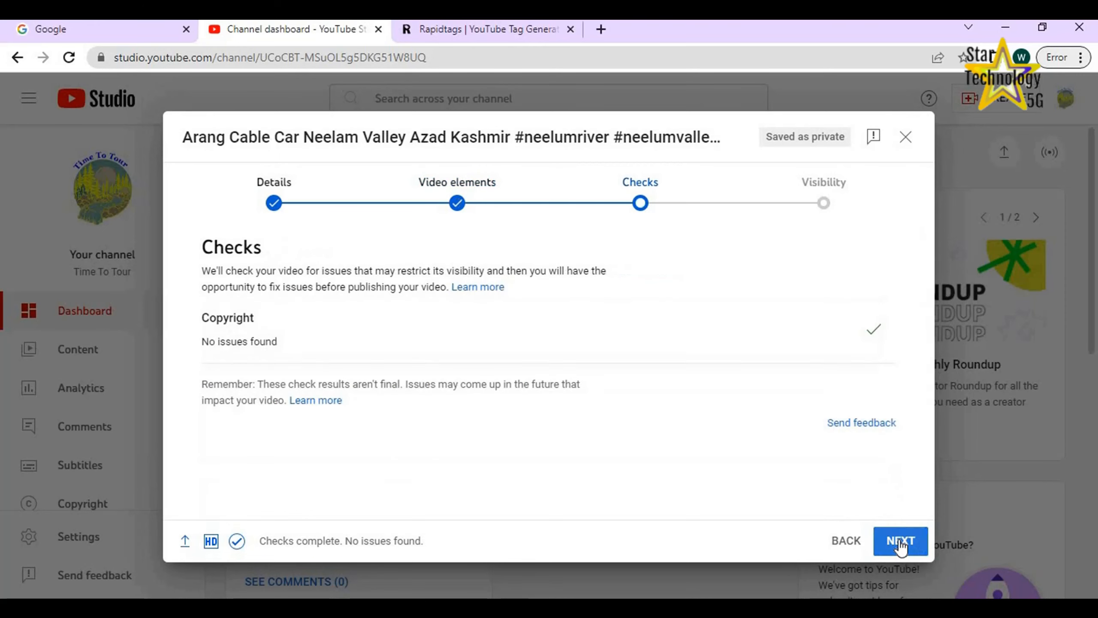
{"action": "left_click", "coordinate": [902, 543]}
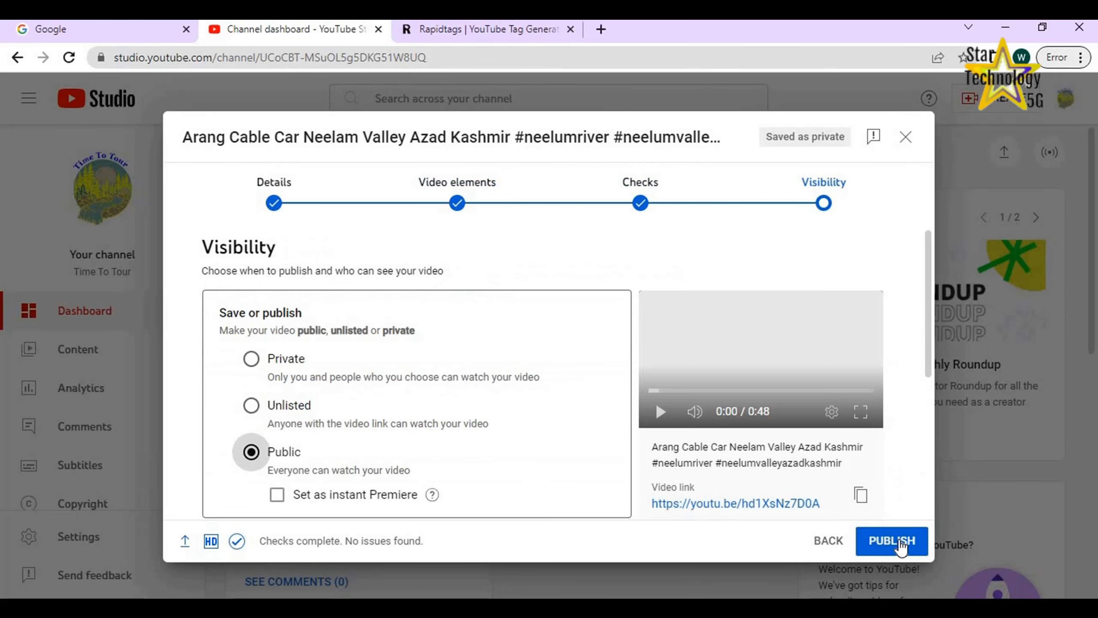
{"action": "left_click", "coordinate": [903, 542]}
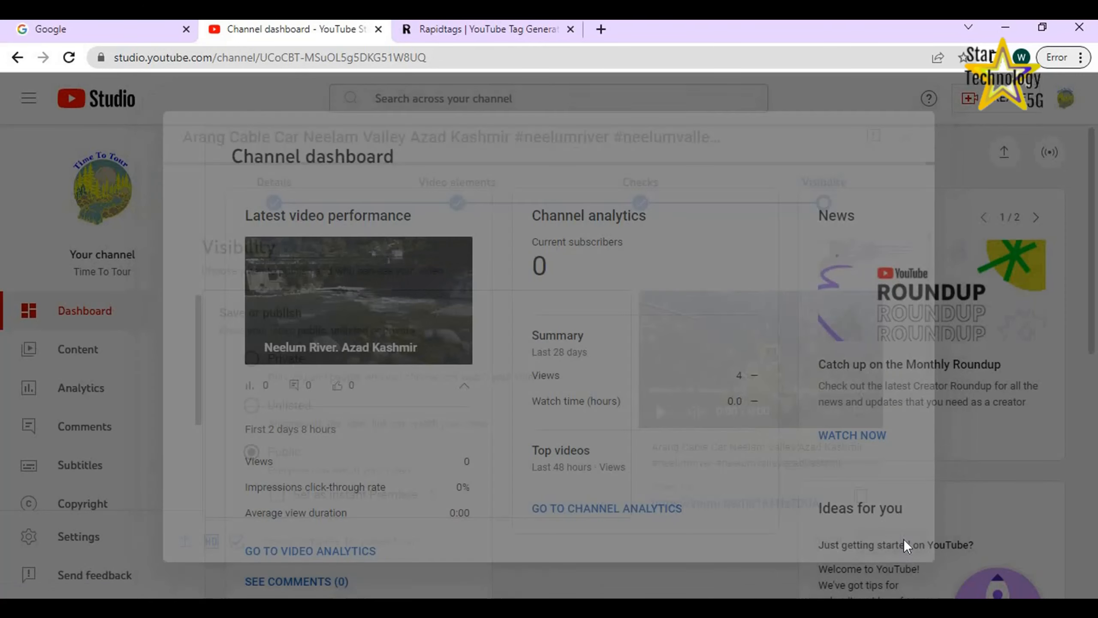
{"action": "left_click", "coordinate": [718, 497]}
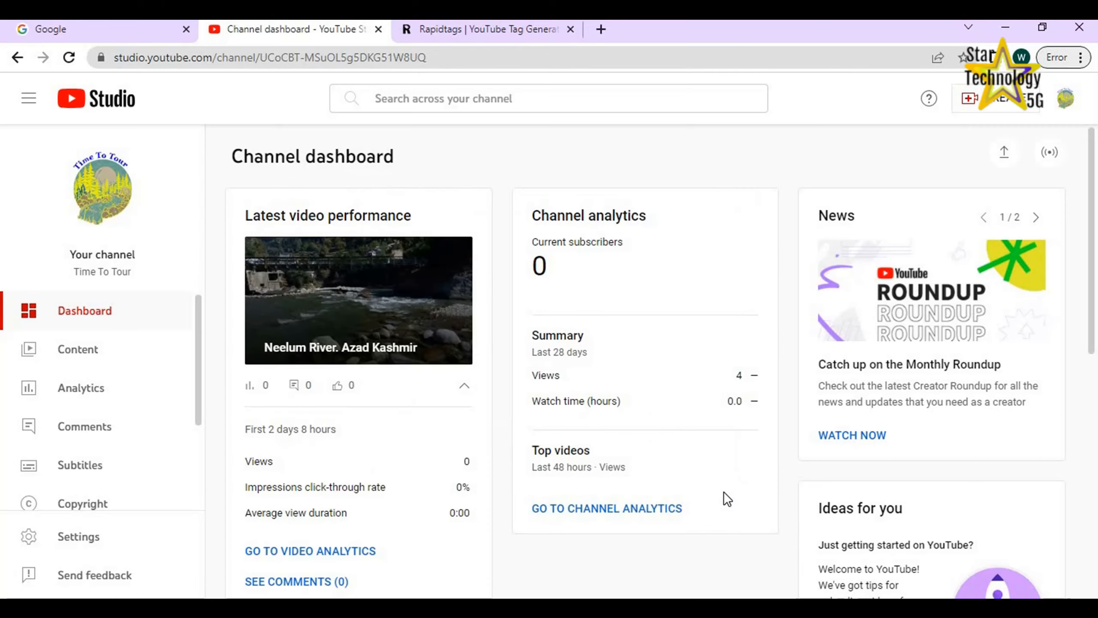
- Go to the channel's public page and open the newly published Arang Cable Car video
{"action": "left_click", "coordinate": [48, 360]}
{"action": "left_click", "coordinate": [1066, 99]}
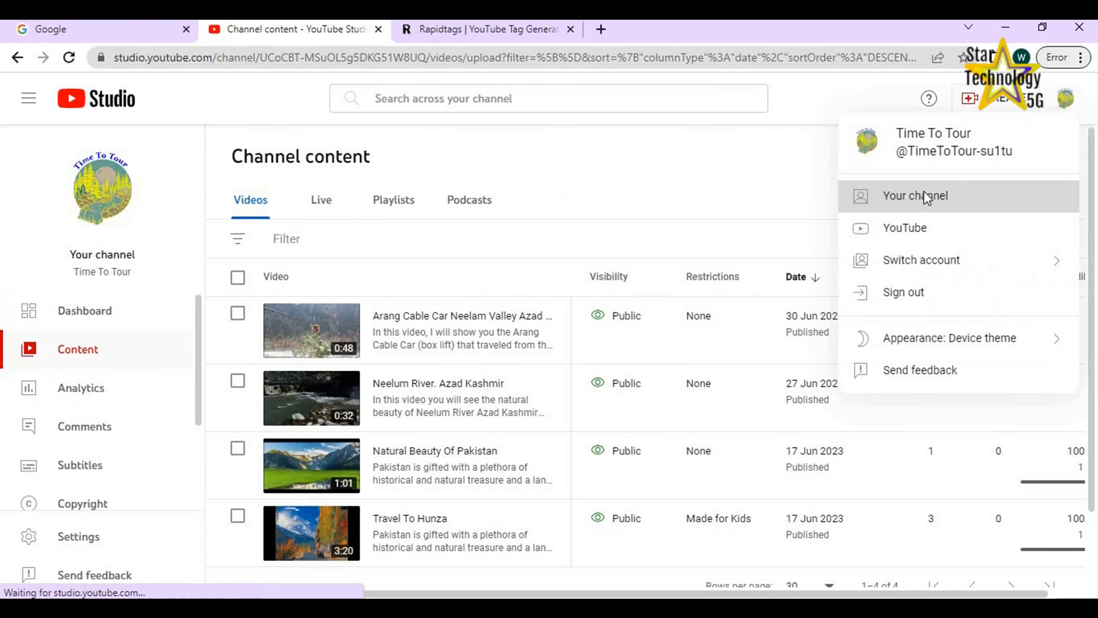
{"action": "left_click", "coordinate": [929, 194]}
{"action": "scroll", "coordinate": [718, 385], "scroll_direction": "down", "scroll_amount": 3}
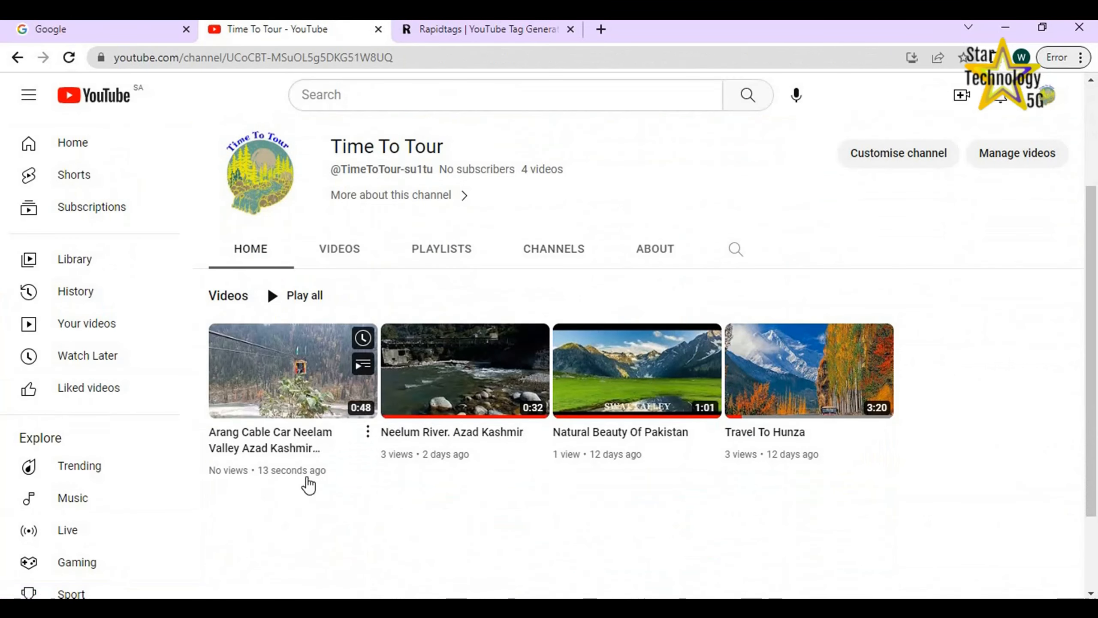
{"action": "left_click", "coordinate": [277, 390]}
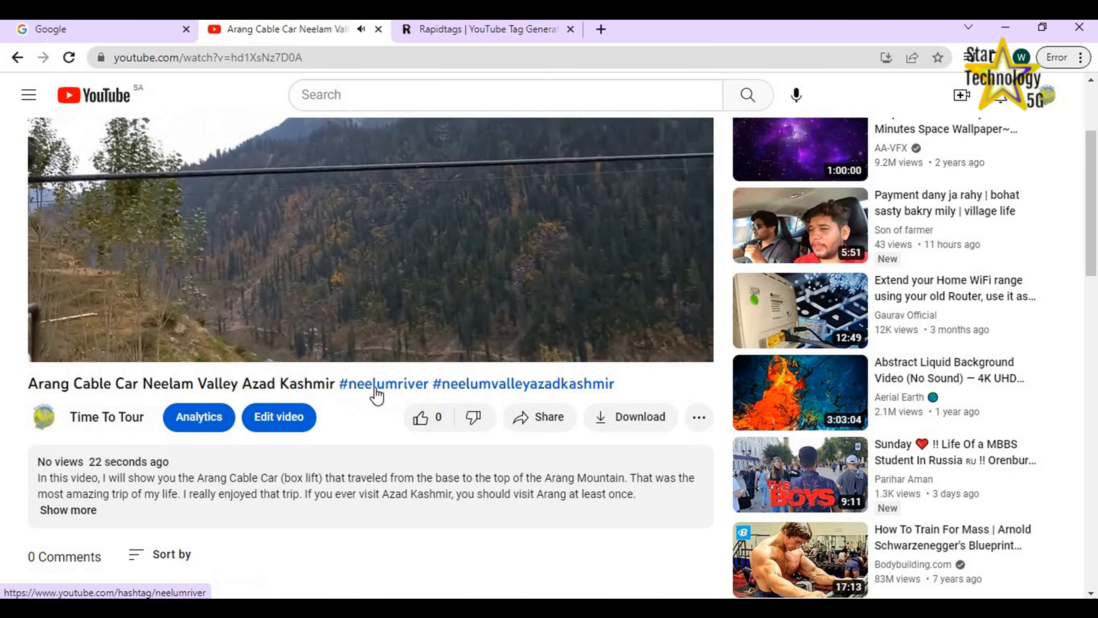
- Expand the full video description to examine its hashtags, and return to the player
{"action": "scroll", "coordinate": [416, 457], "scroll_direction": "down", "scroll_amount": 3}
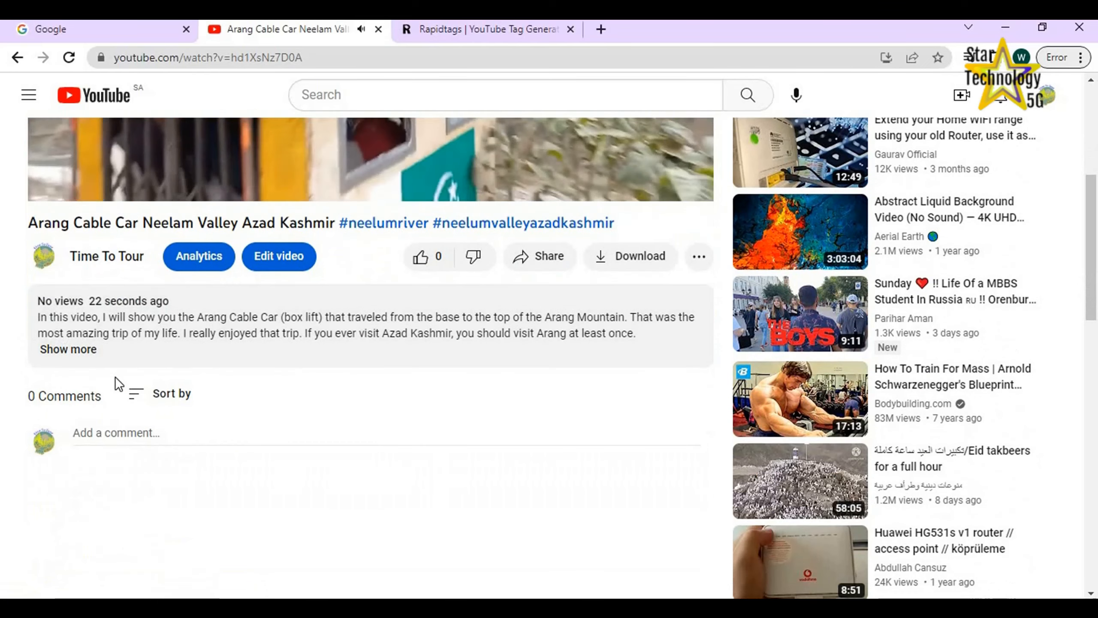
{"action": "left_click", "coordinate": [81, 354]}
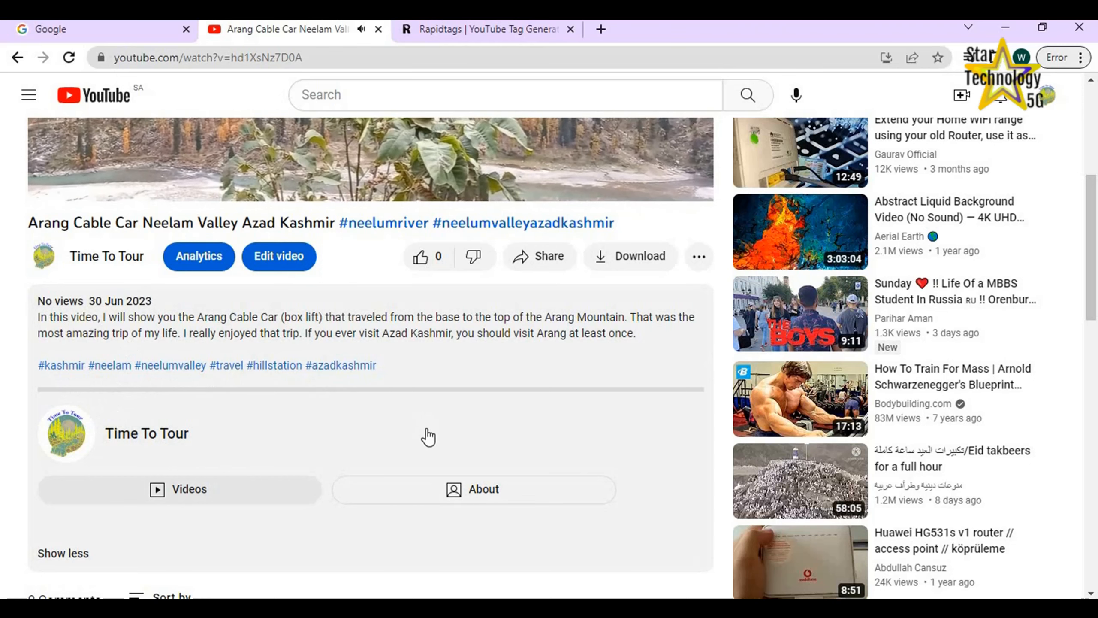
{"action": "scroll", "coordinate": [425, 433], "scroll_direction": "up", "scroll_amount": 8}
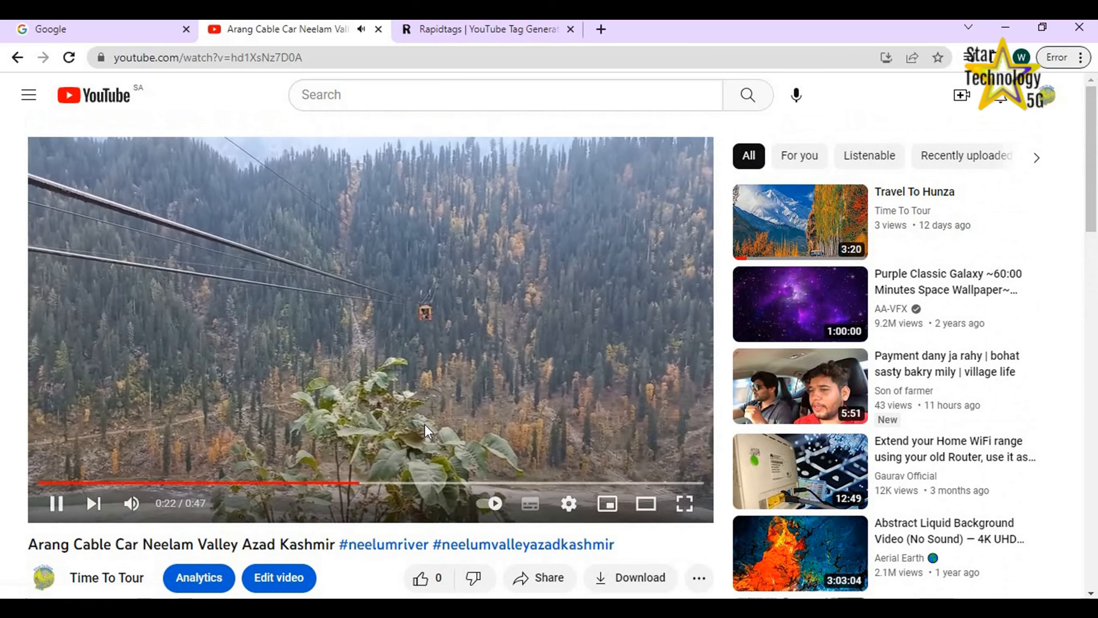